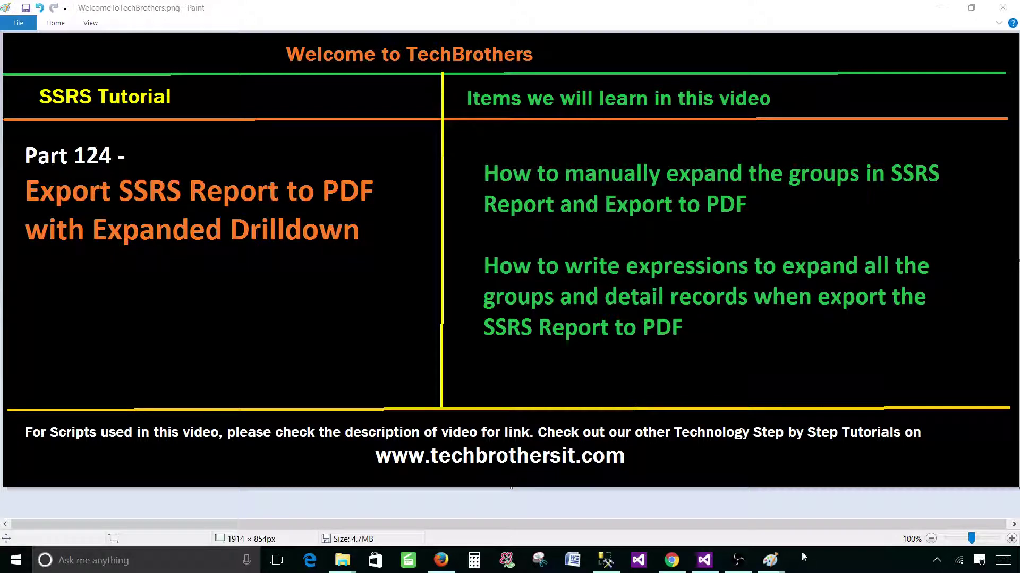
- Preview the DrillDown report and try expanding and collapsing Asia and India
{"action": "left_click", "coordinate": [704, 560]}
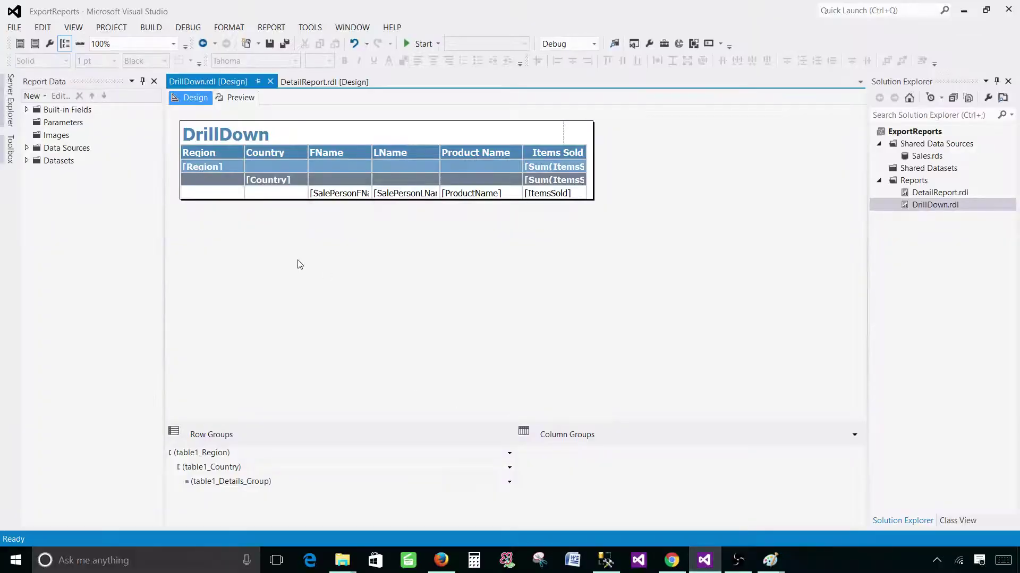
{"action": "left_click", "coordinate": [240, 97]}
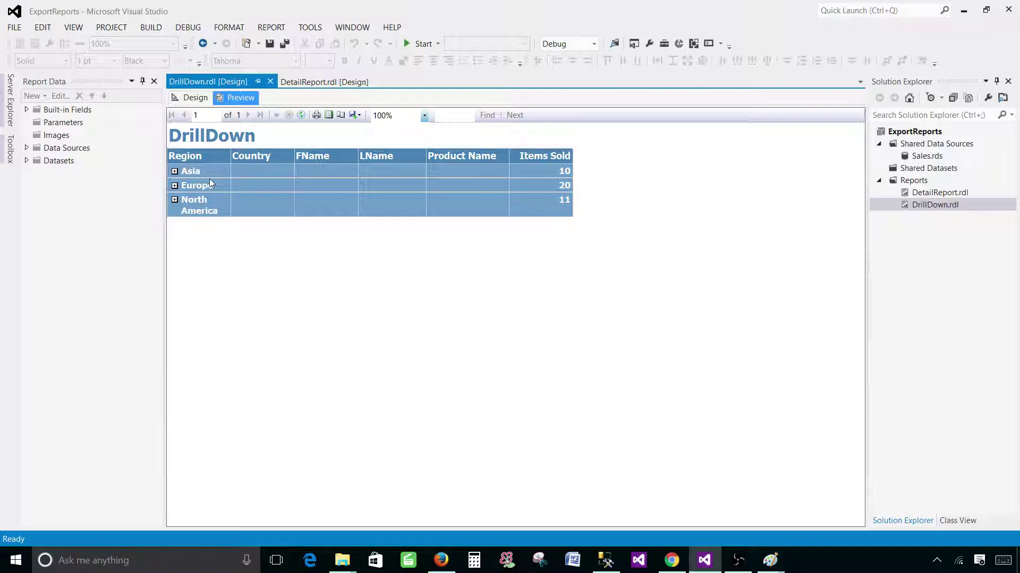
{"action": "left_click", "coordinate": [174, 171]}
{"action": "left_click", "coordinate": [238, 185]}
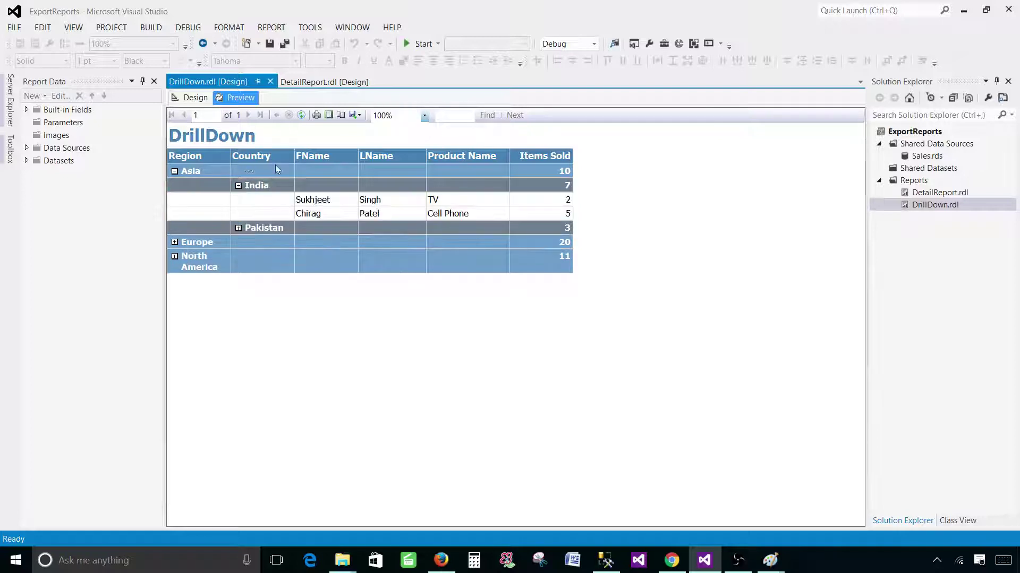
{"action": "left_click", "coordinate": [238, 186]}
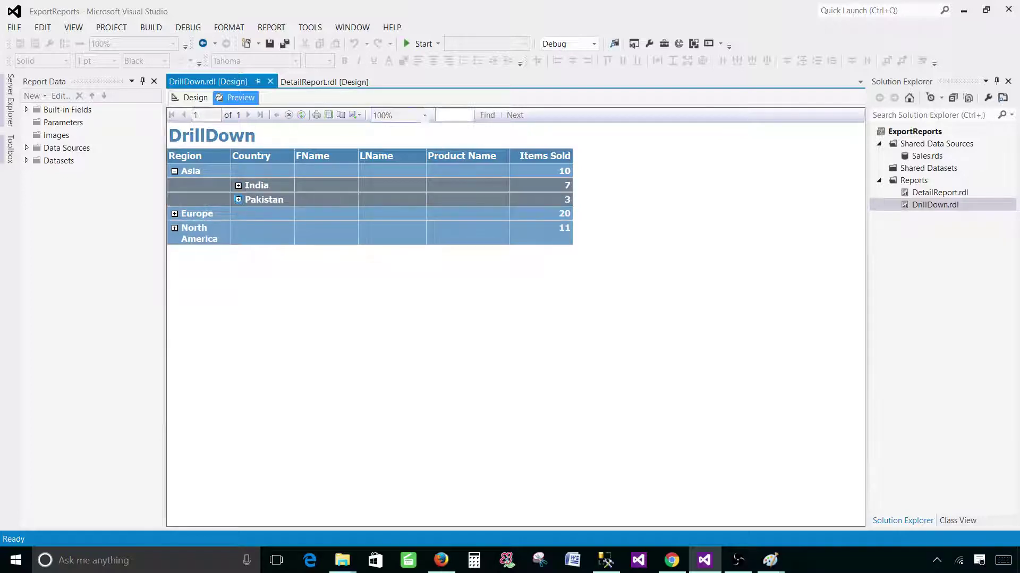
{"action": "left_click", "coordinate": [237, 200]}
- Expand Europe, North America, France, Asia and India, and try the Germany toggle
{"action": "left_click", "coordinate": [173, 171]}
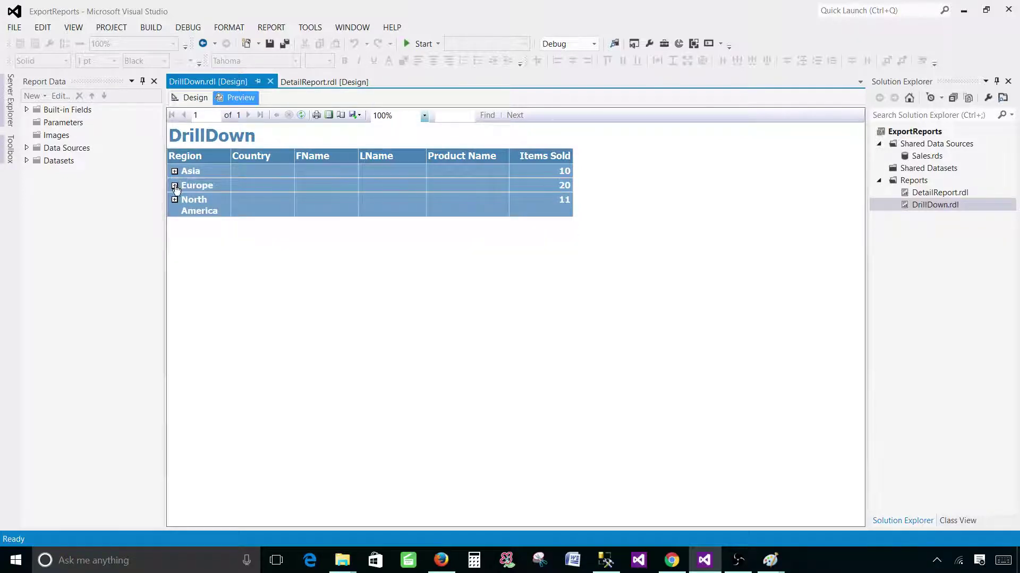
{"action": "left_click", "coordinate": [174, 186]}
{"action": "left_click", "coordinate": [173, 229]}
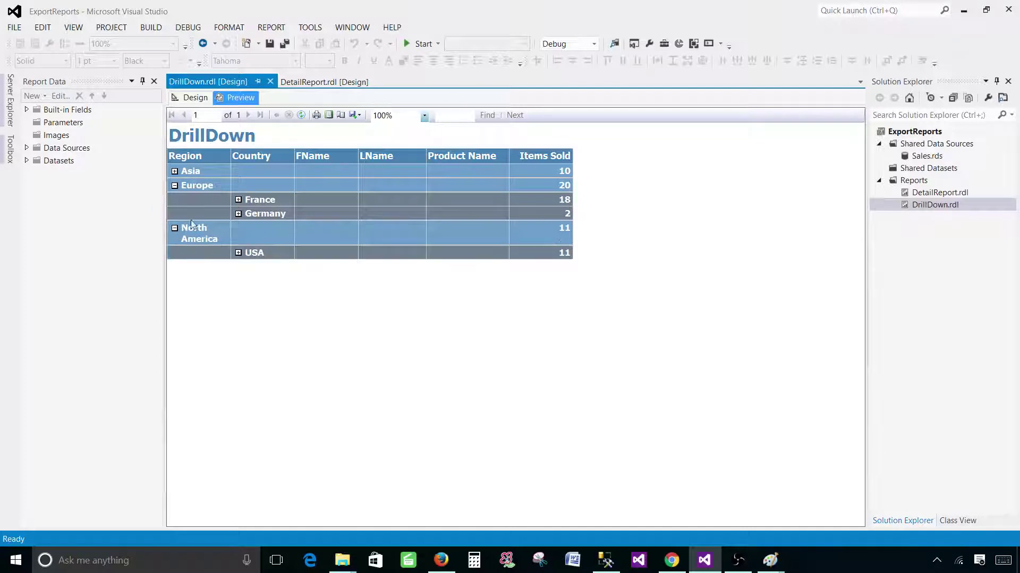
{"action": "left_click", "coordinate": [237, 200]}
{"action": "left_click", "coordinate": [173, 172]}
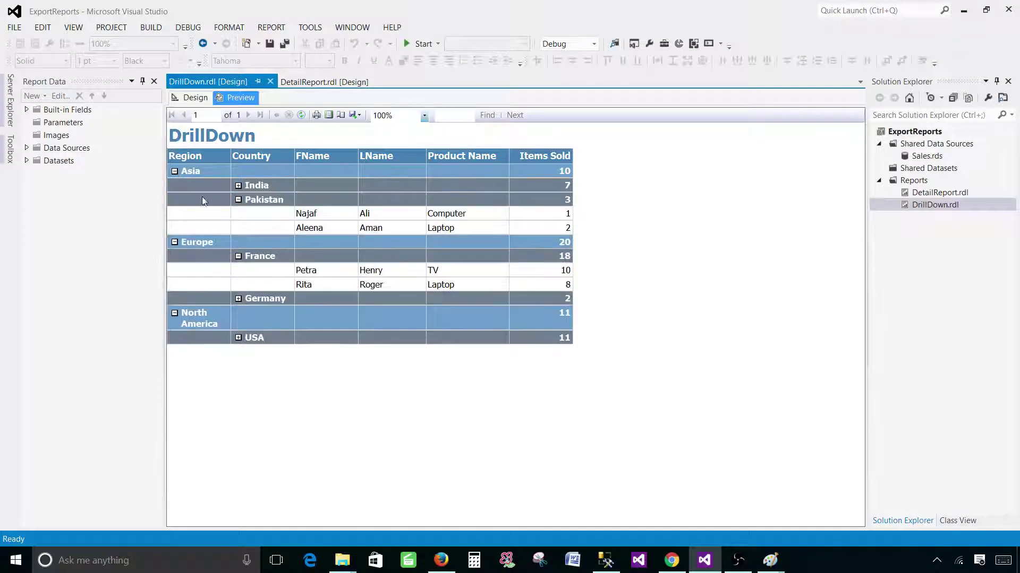
{"action": "left_click", "coordinate": [237, 186]}
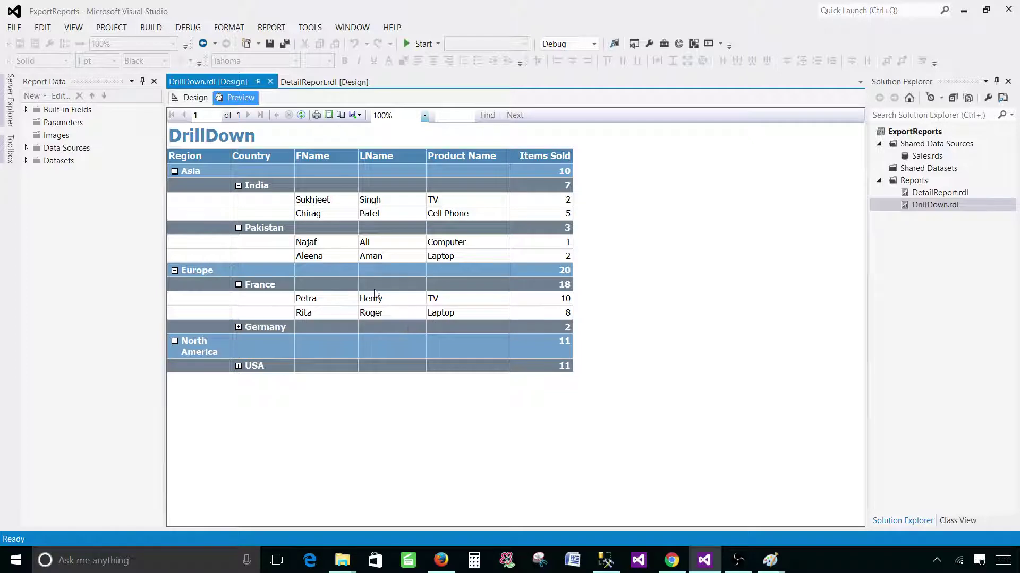
{"action": "left_click", "coordinate": [238, 328]}
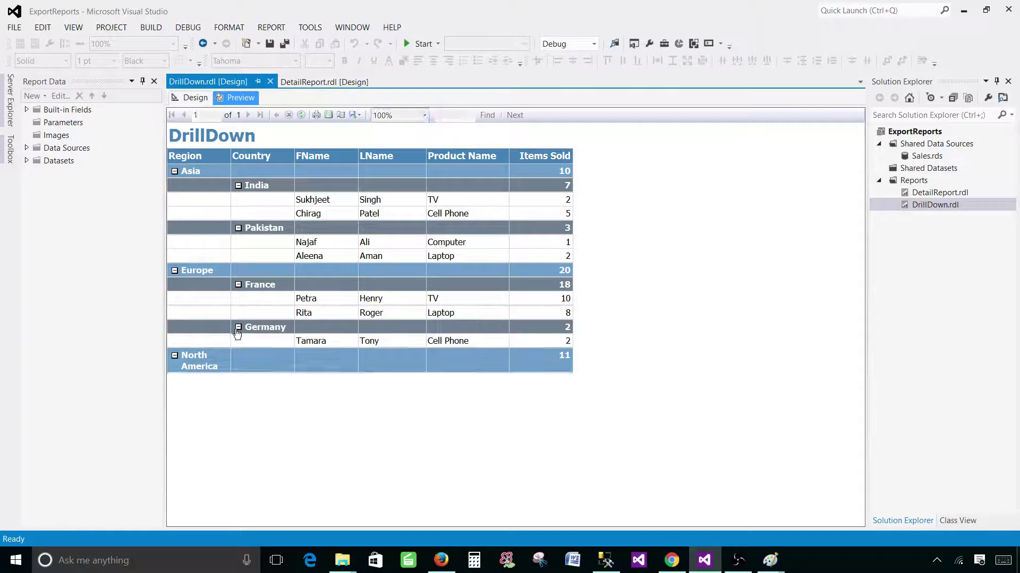
{"action": "left_click", "coordinate": [237, 328]}
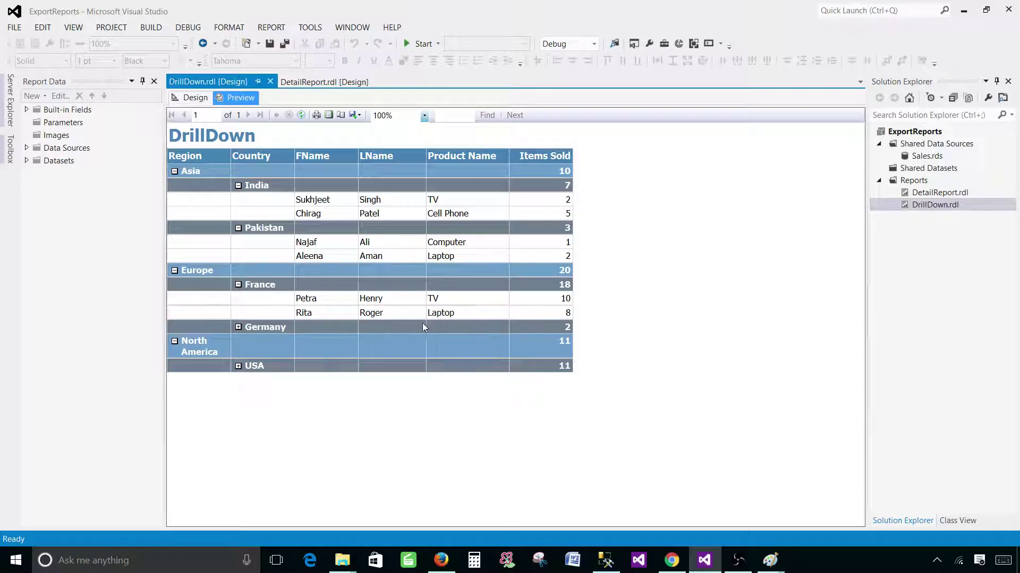
- Export the previewed report as PDF, replacing the existing DrillDown.pdf
{"action": "left_click", "coordinate": [357, 116]}
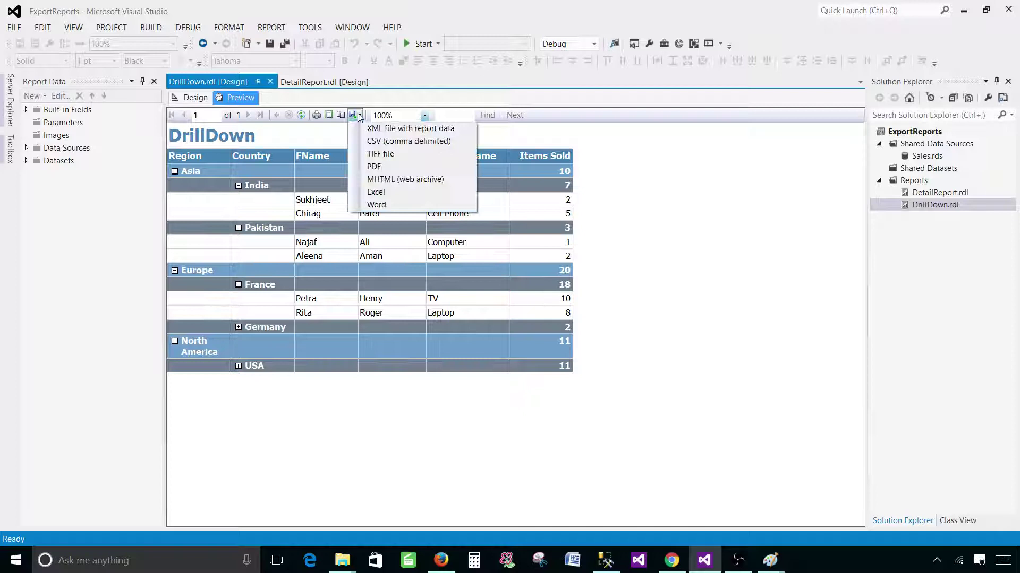
{"action": "left_click", "coordinate": [375, 167]}
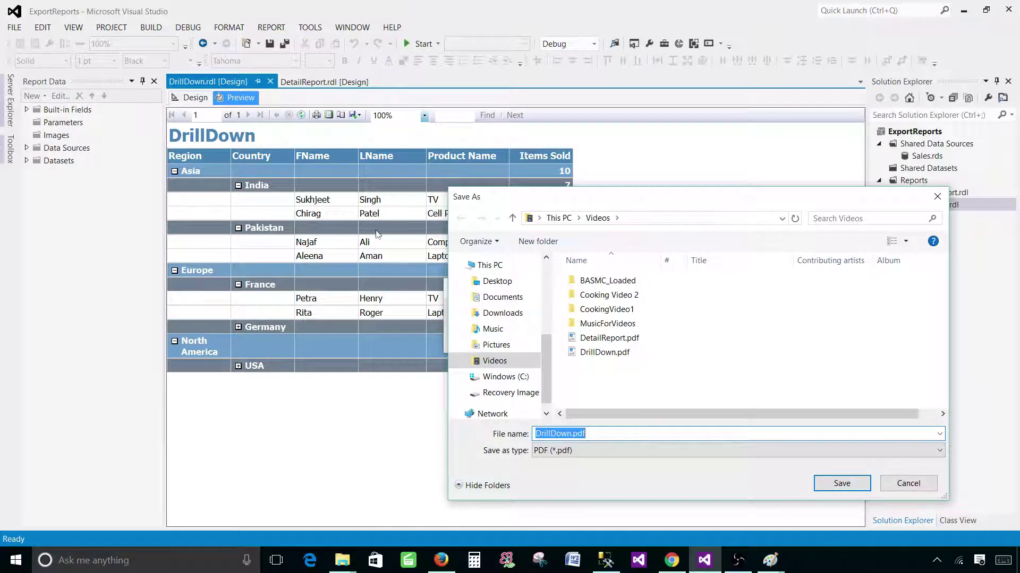
{"action": "left_click", "coordinate": [842, 484]}
{"action": "left_click", "coordinate": [549, 281]}
{"action": "mouse_move", "coordinate": [342, 559]}
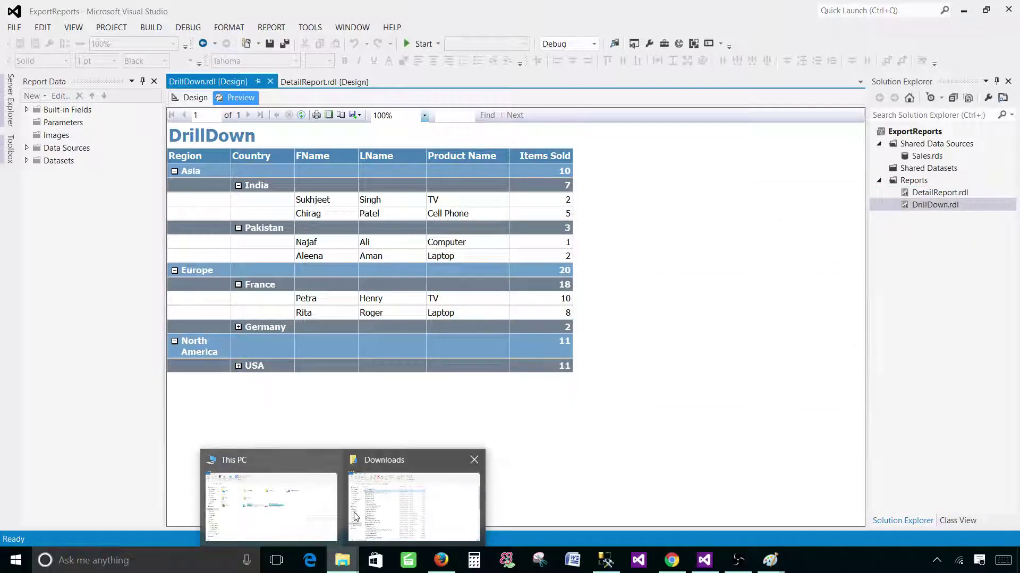
- Switch to File Explorer and enter the Videos folder holding DrillDown.pdf
{"action": "left_click", "coordinate": [271, 506]}
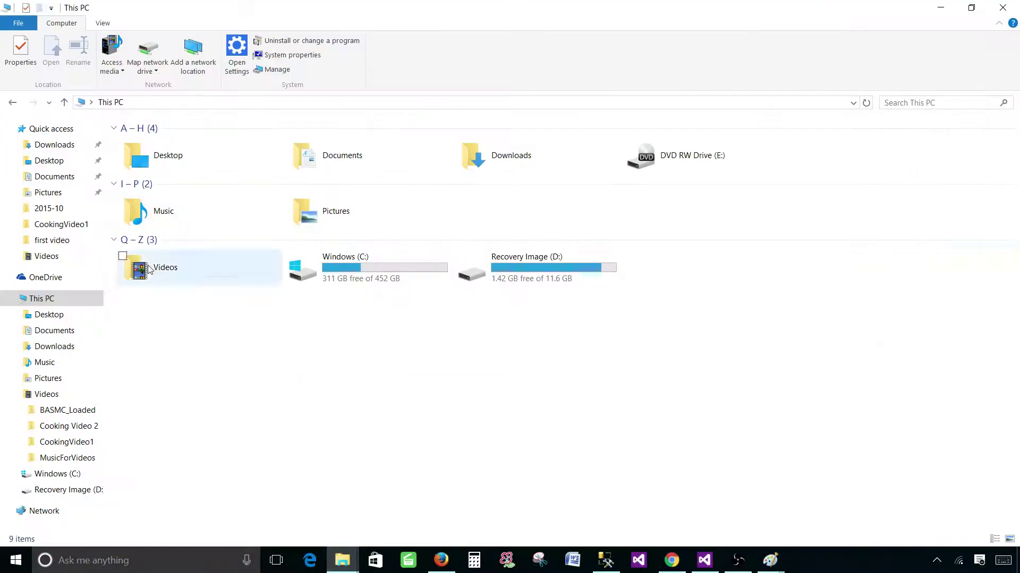
{"action": "double_click", "coordinate": [165, 268]}
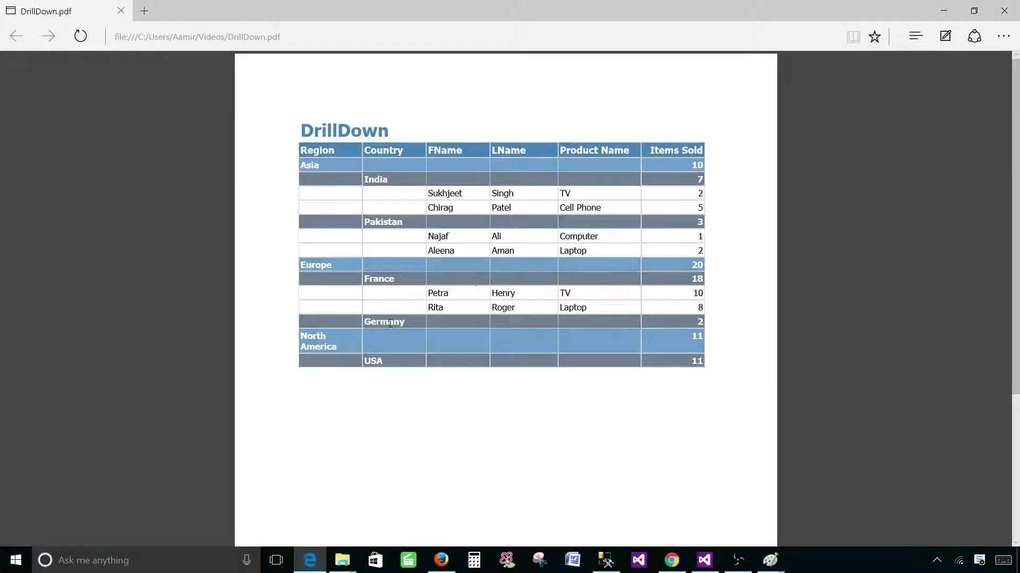
- Inspect the Germany and USA rows in the exported DrillDown.pdf in Edge, then close it
{"action": "left_click_drag", "start_coordinate": [365, 323], "coordinate": [411, 322]}
{"action": "left_click", "coordinate": [414, 330]}
{"action": "left_click", "coordinate": [1004, 11]}
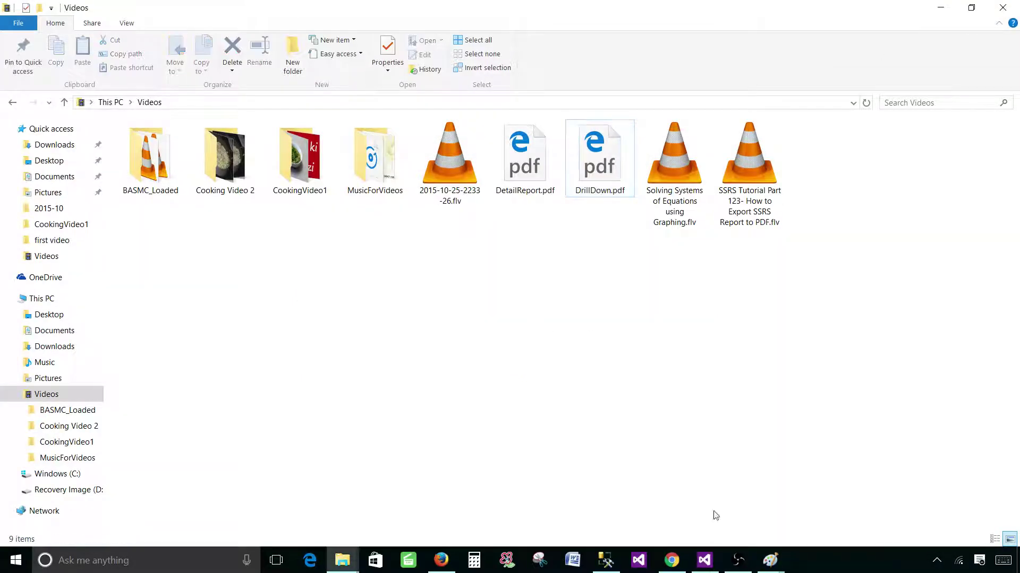
- Back in the Visual Studio preview, expand the Germany and USA groups to show every detail row
{"action": "left_click", "coordinate": [704, 561]}
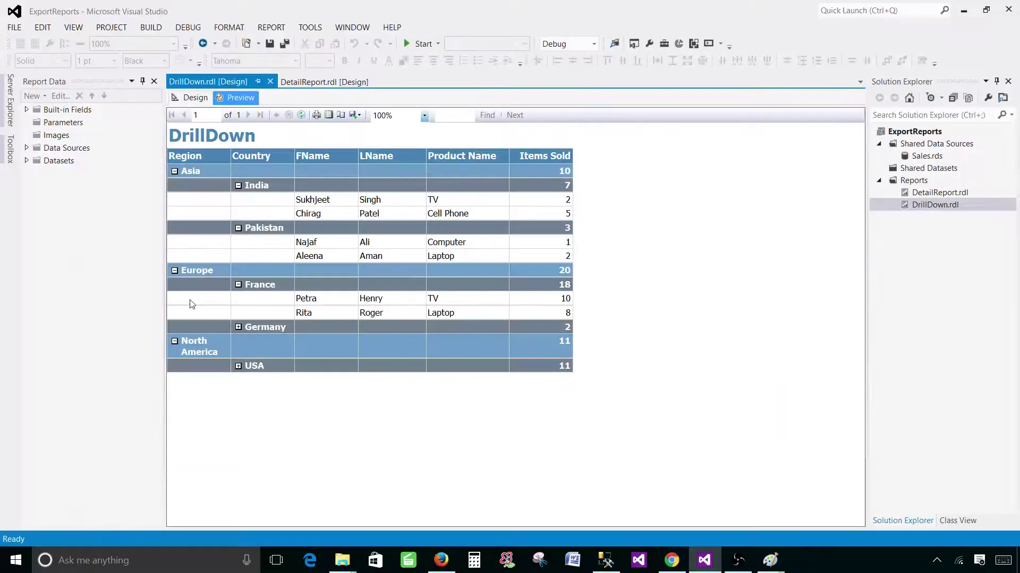
{"action": "left_click", "coordinate": [238, 327]}
{"action": "left_click", "coordinate": [239, 380]}
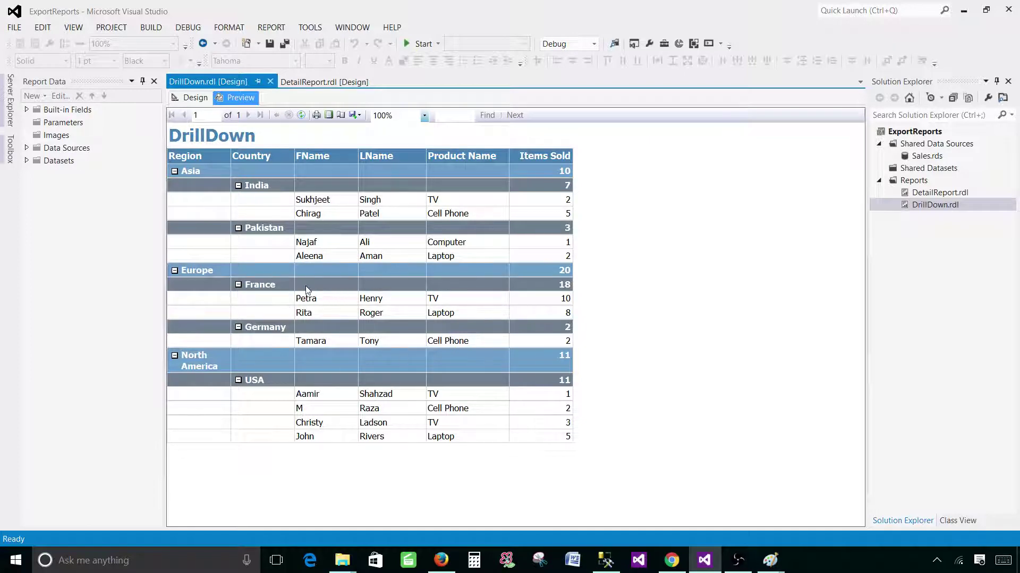
- Return to Design view and select the Details, Country and Region row groups in turn, ending on Details
{"action": "left_click", "coordinate": [196, 98]}
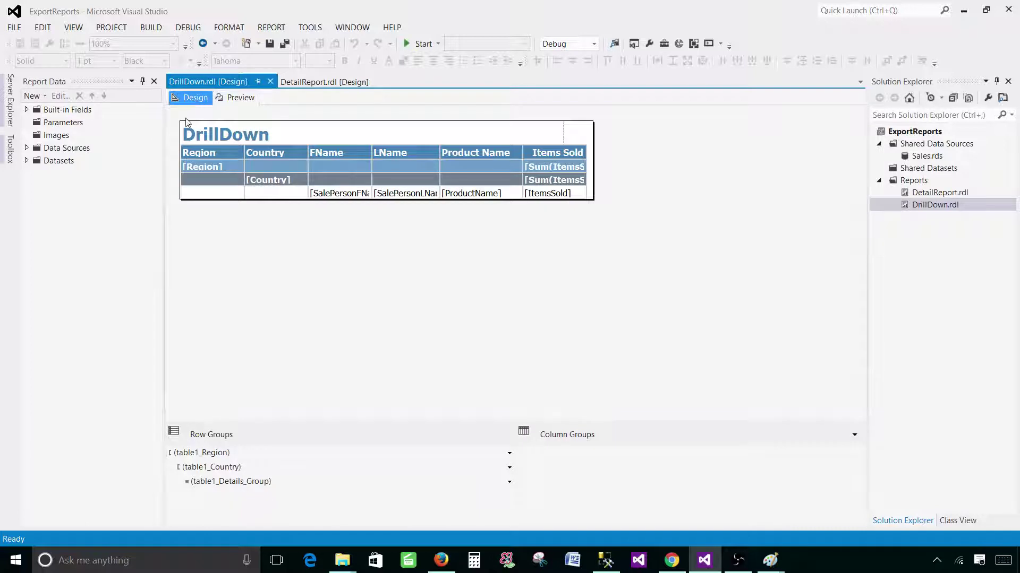
{"action": "left_click", "coordinate": [257, 482]}
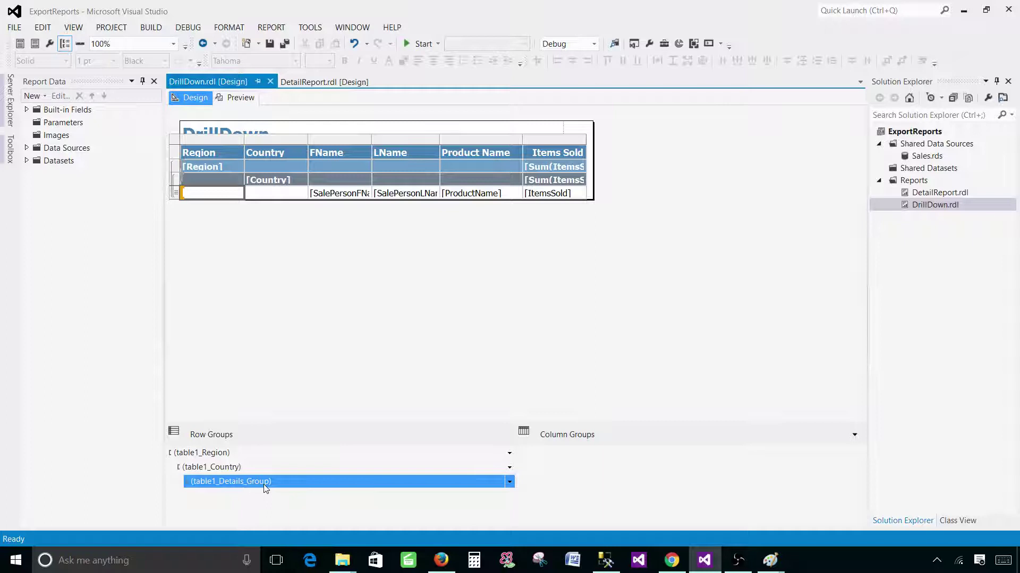
{"action": "left_click", "coordinate": [244, 469]}
{"action": "left_click", "coordinate": [245, 453]}
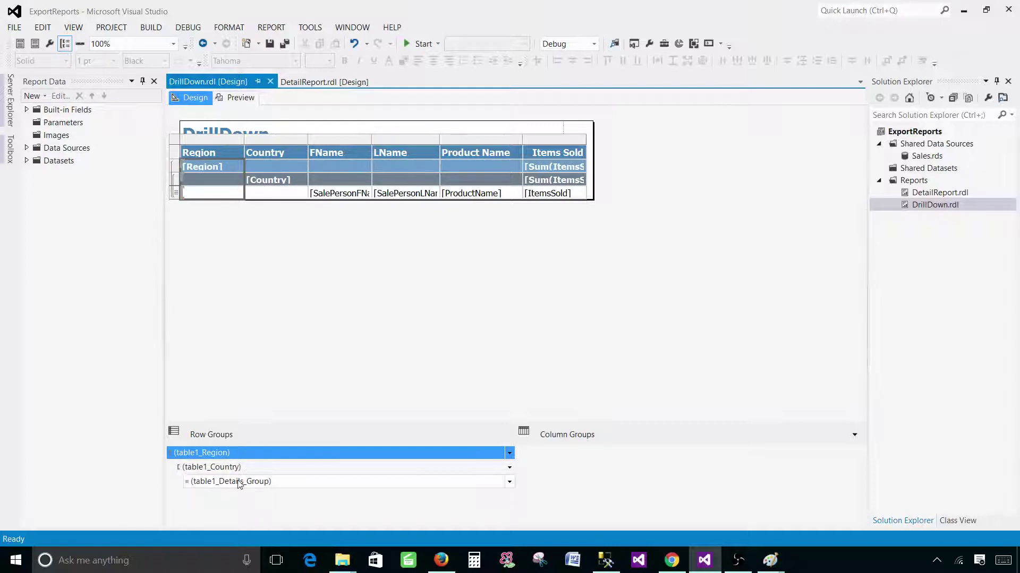
{"action": "left_click", "coordinate": [274, 484]}
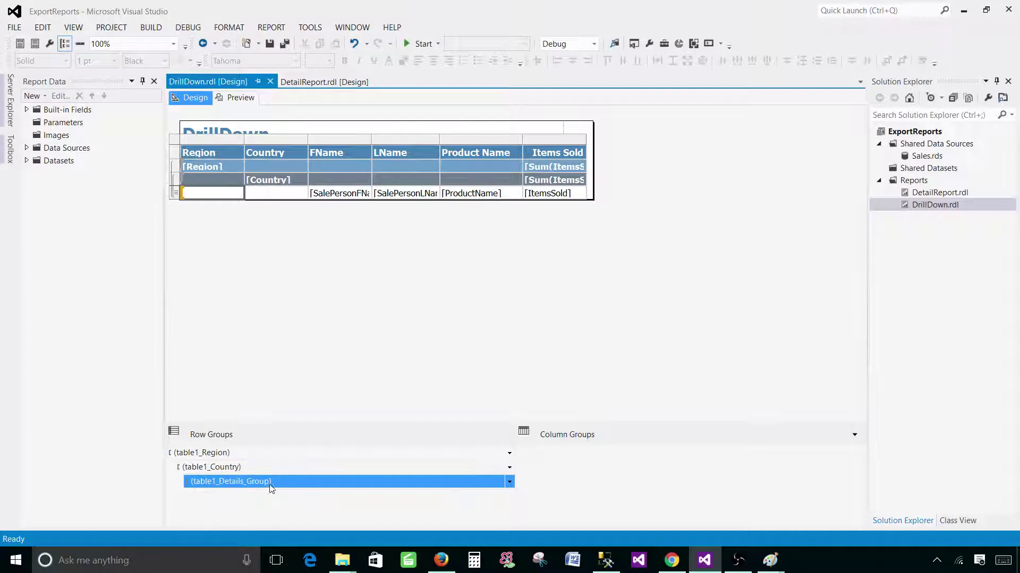
- In the Details group properties, set Visibility to 'Show or hide based on an expression'
{"action": "right_click", "coordinate": [315, 484]}
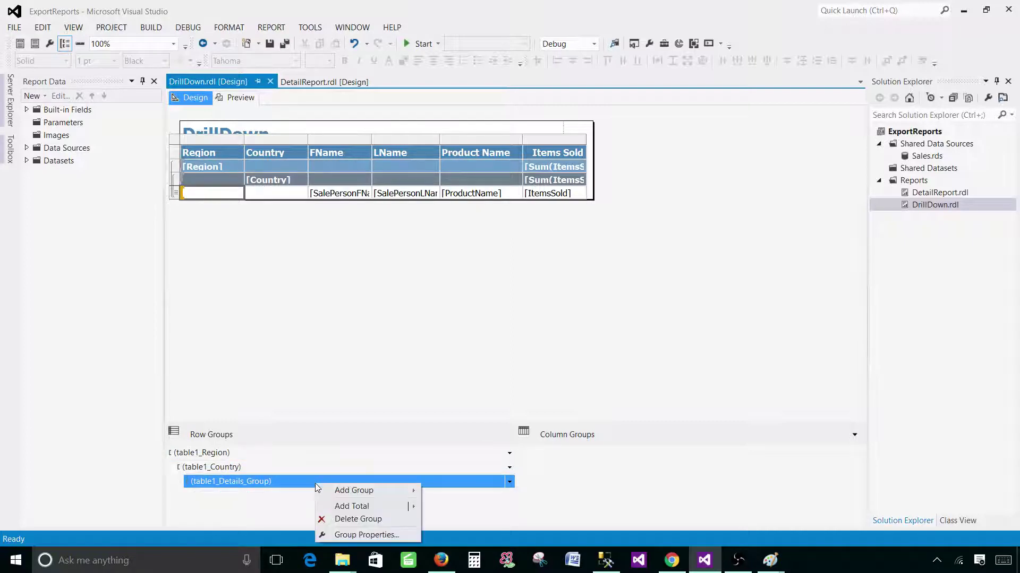
{"action": "left_click", "coordinate": [345, 528]}
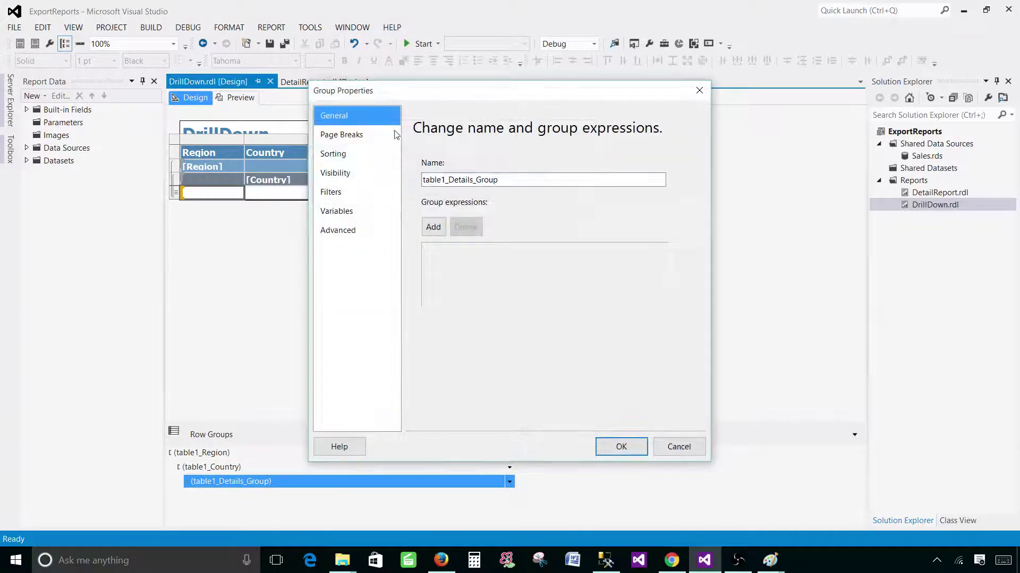
{"action": "left_click", "coordinate": [348, 176]}
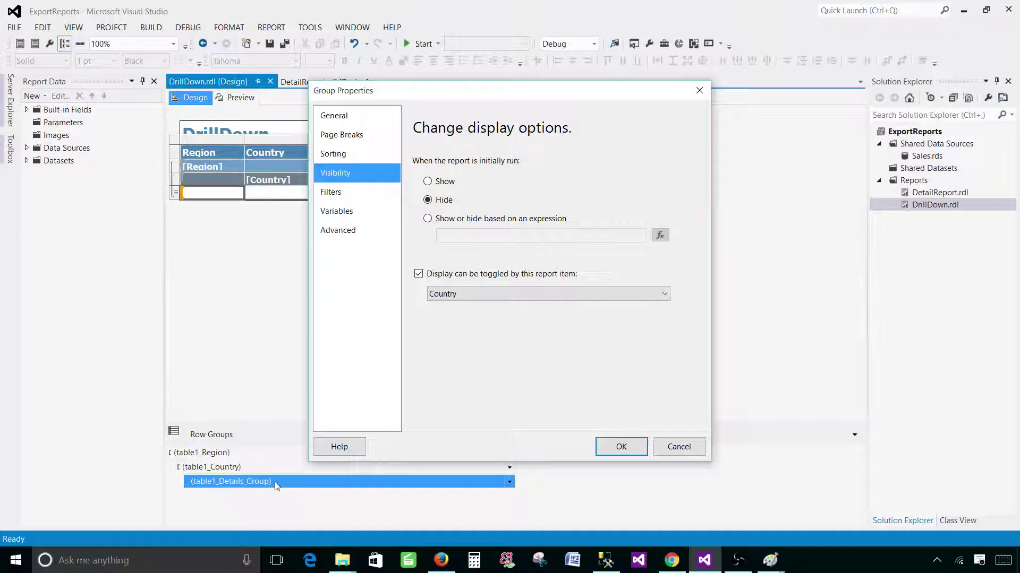
{"action": "left_click", "coordinate": [444, 296]}
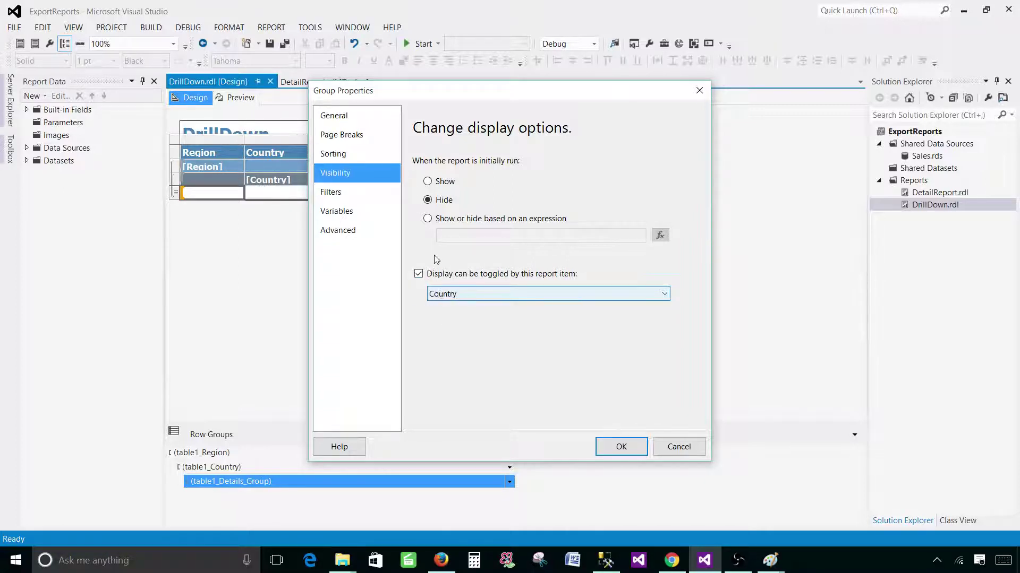
{"action": "left_click", "coordinate": [428, 200]}
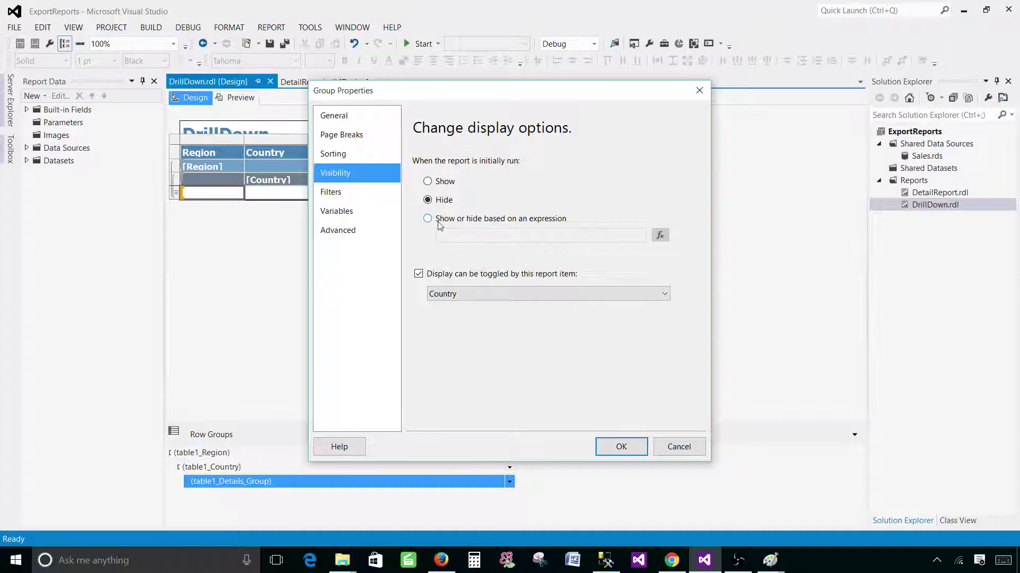
{"action": "left_click", "coordinate": [428, 218]}
- Enter the hidden expression =iif(Globals!RenderFormat.Name="PDF",FALSE,TRUE) using the RenderFormat global
{"action": "left_click", "coordinate": [660, 234]}
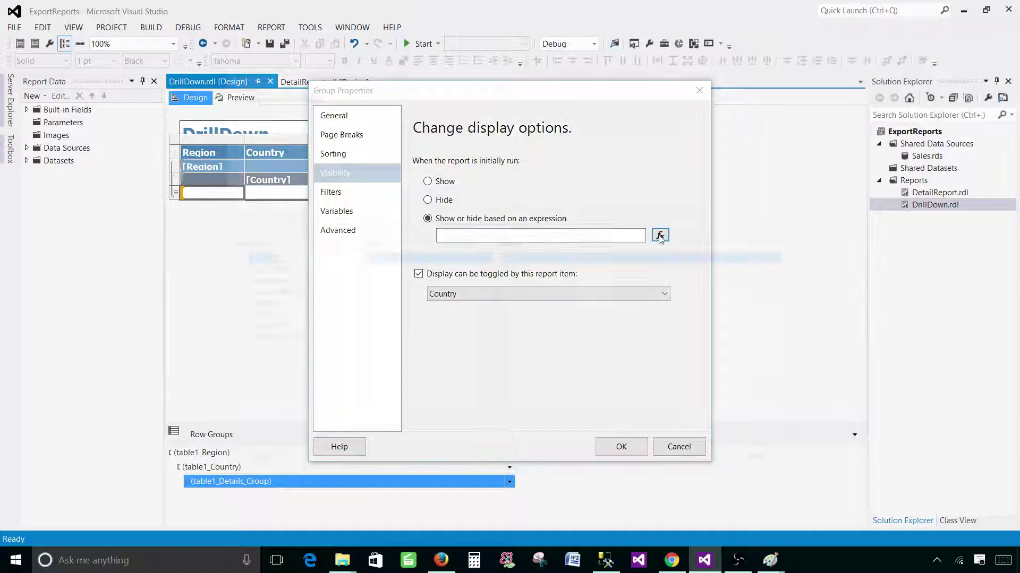
{"action": "left_click", "coordinate": [300, 117]}
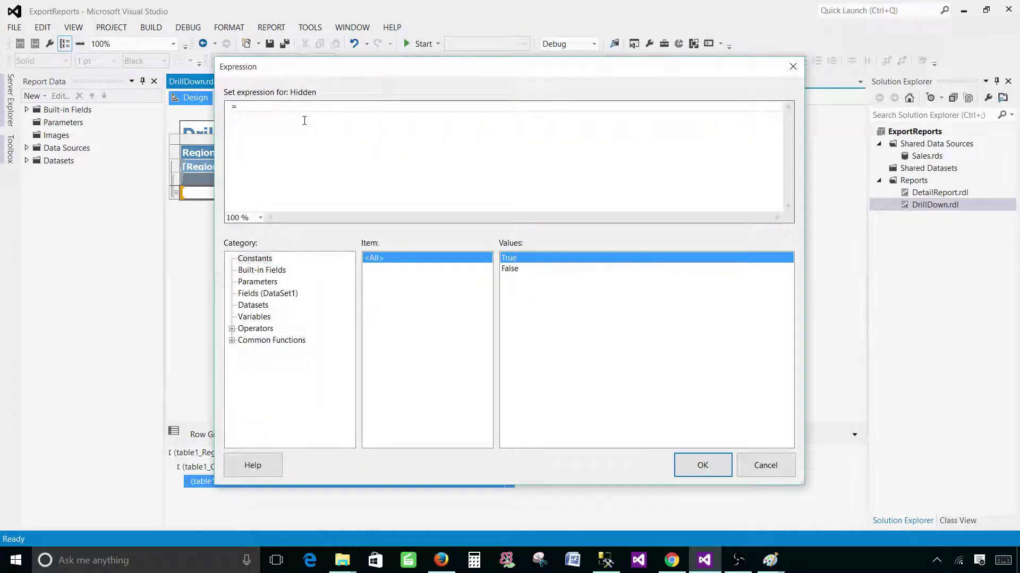
{"action": "type", "text": "iif"}
{"action": "type", "text": "("}
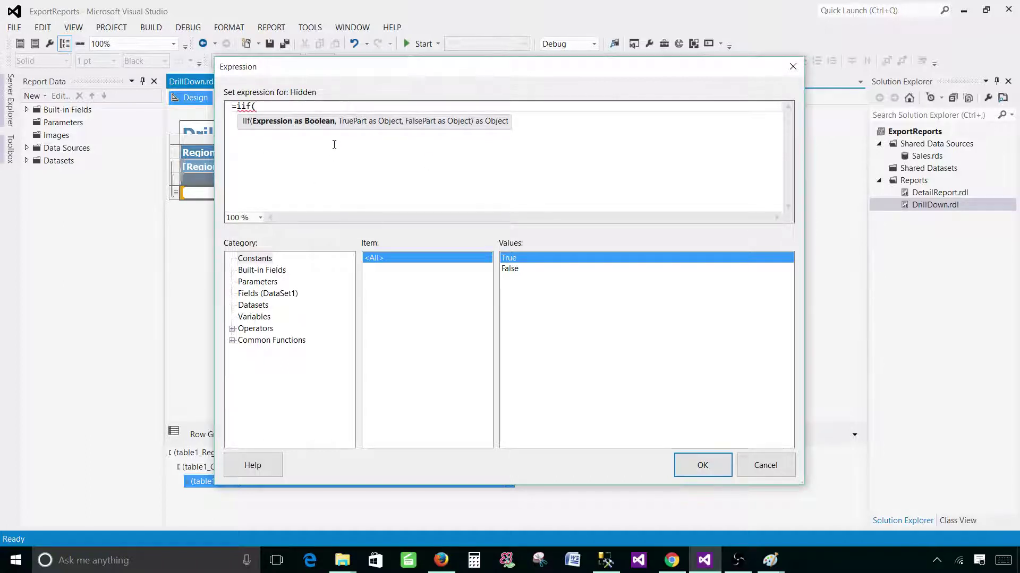
{"action": "left_click", "coordinate": [259, 271]}
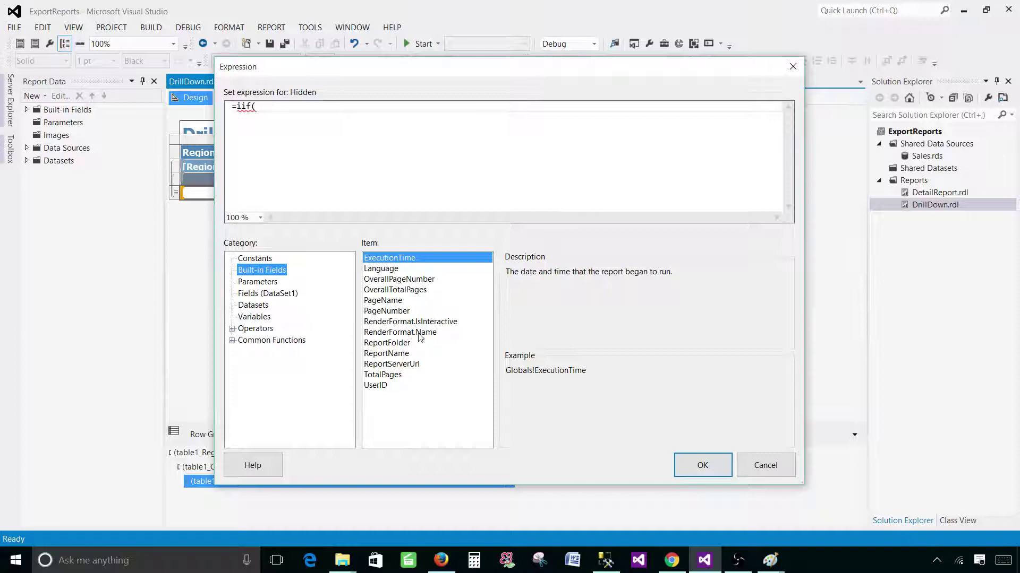
{"action": "double_click", "coordinate": [419, 333]}
{"action": "type", "text": "Globals!RenderFormat.Name=\"PDF"}
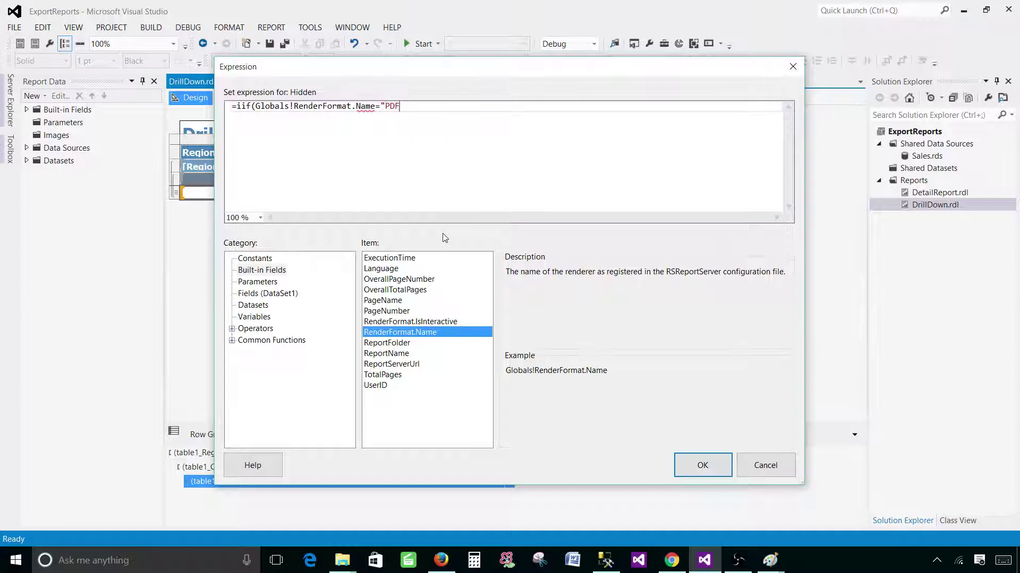
{"action": "type", "text": "\","}
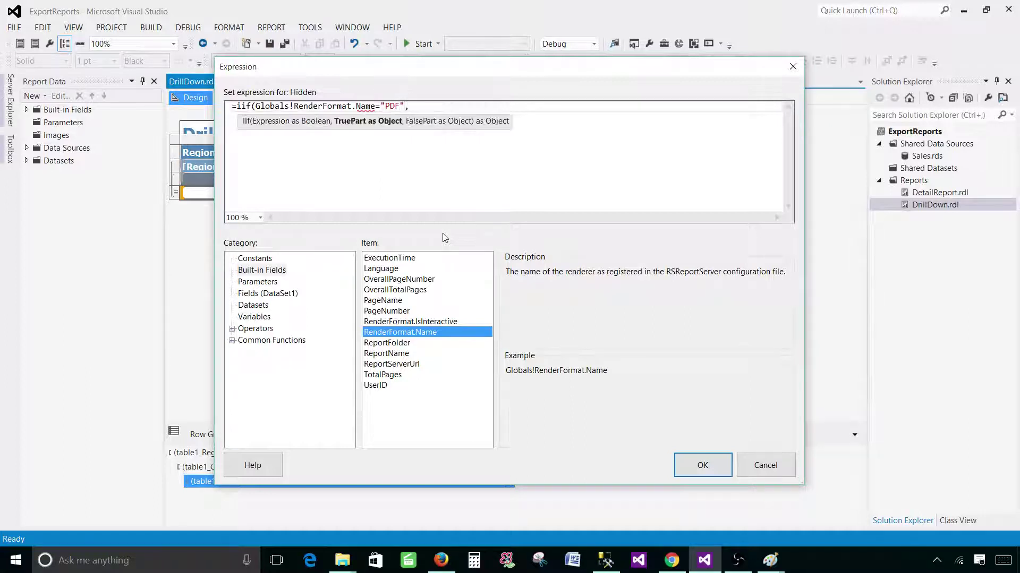
{"action": "type", "text": "FALSE,TRUE"}
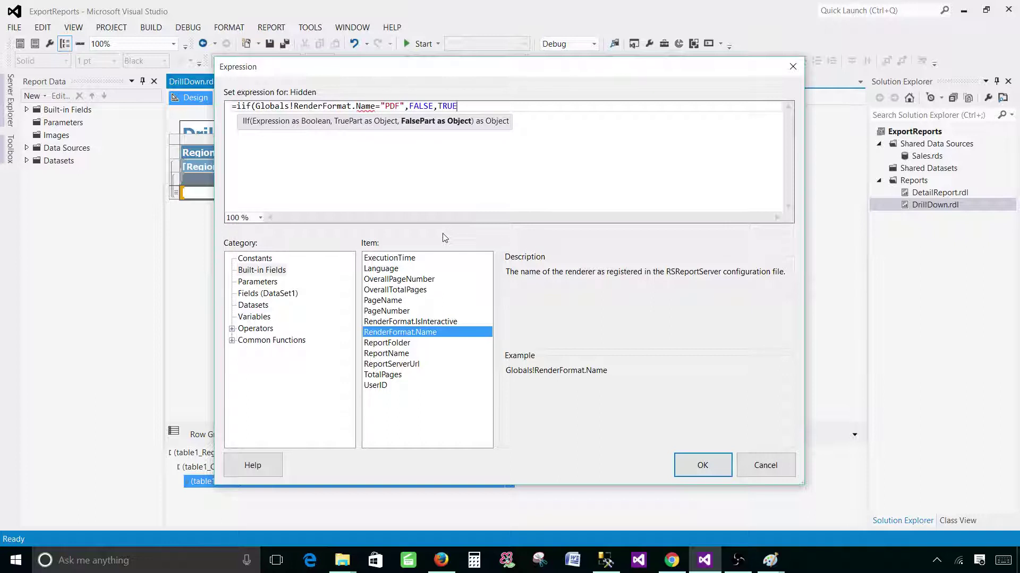
{"action": "type", "text": ")"}
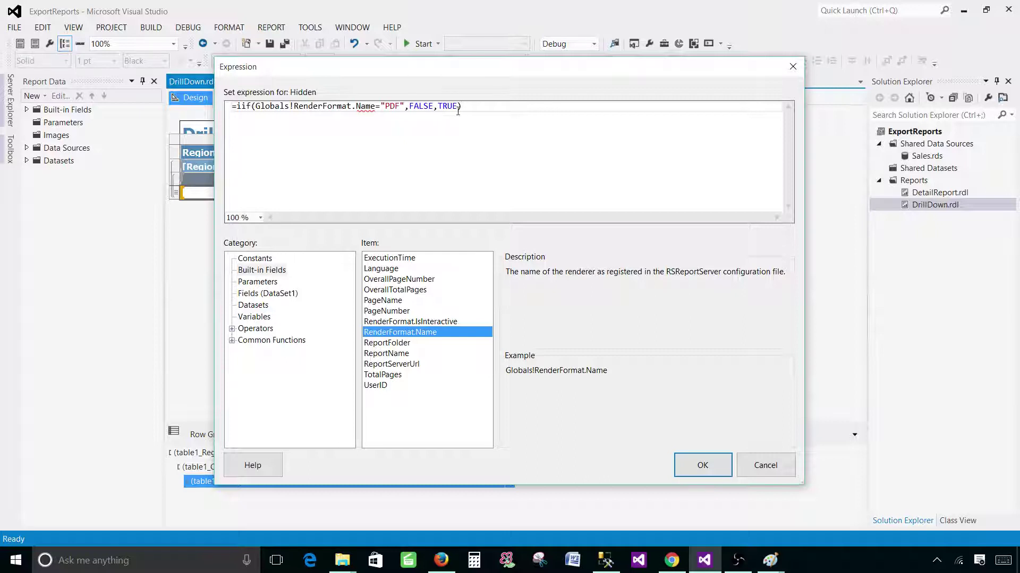
- Copy the whole visibility expression for reuse and confirm the Details group properties
{"action": "left_click_drag", "start_coordinate": [498, 107], "coordinate": [229, 108]}
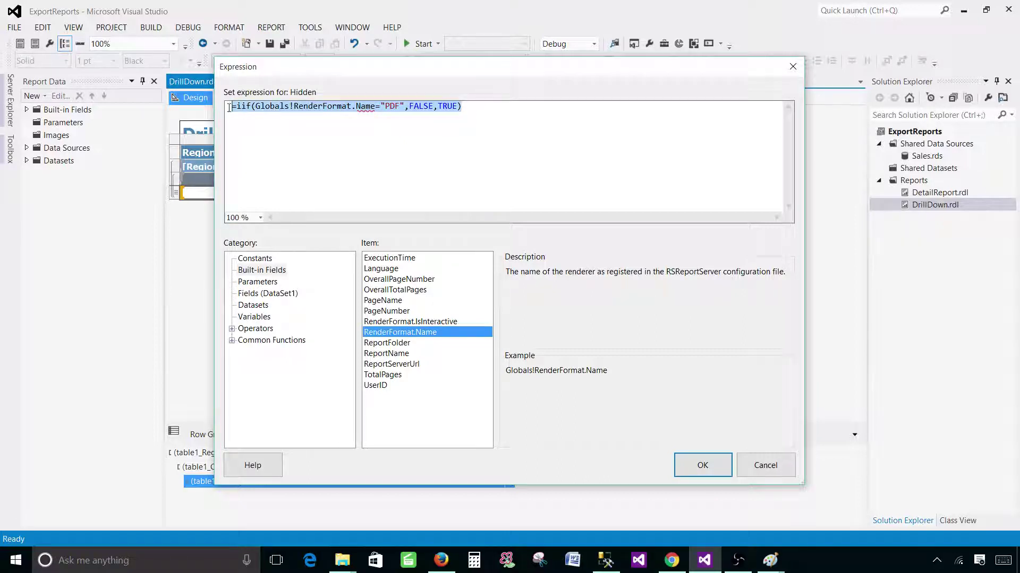
{"action": "right_click", "coordinate": [265, 114]}
{"action": "left_click", "coordinate": [294, 151]}
{"action": "left_click", "coordinate": [702, 466]}
{"action": "left_click", "coordinate": [621, 446]}
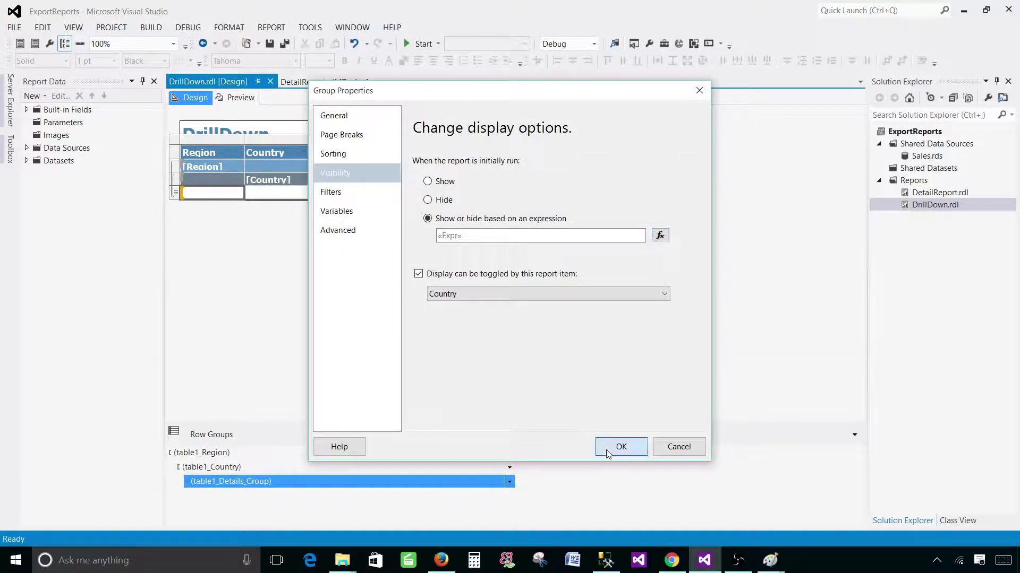
- In the Country group properties, set Visibility to 'Show or hide based on an expression'
{"action": "left_click", "coordinate": [221, 467]}
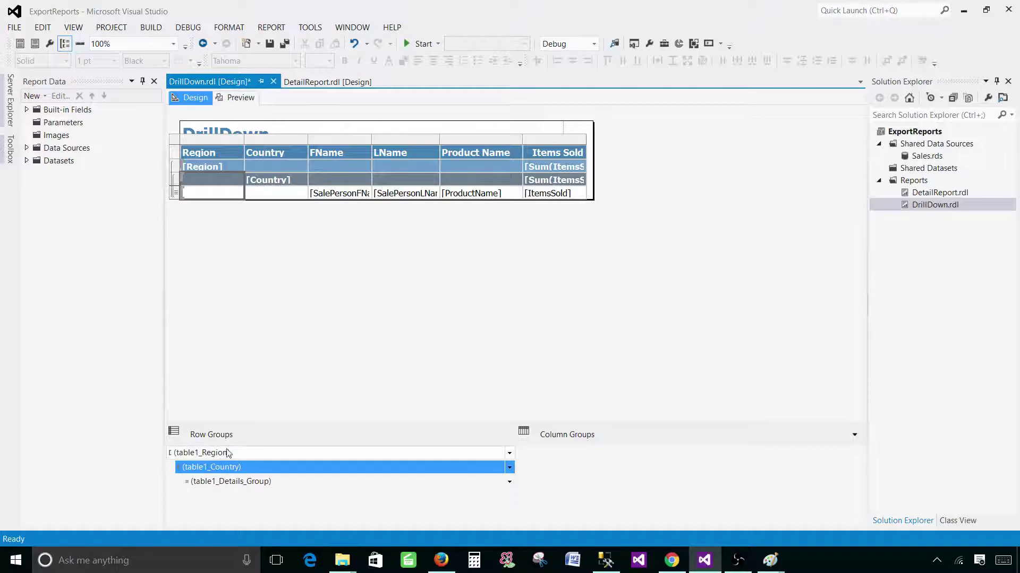
{"action": "right_click", "coordinate": [261, 468]}
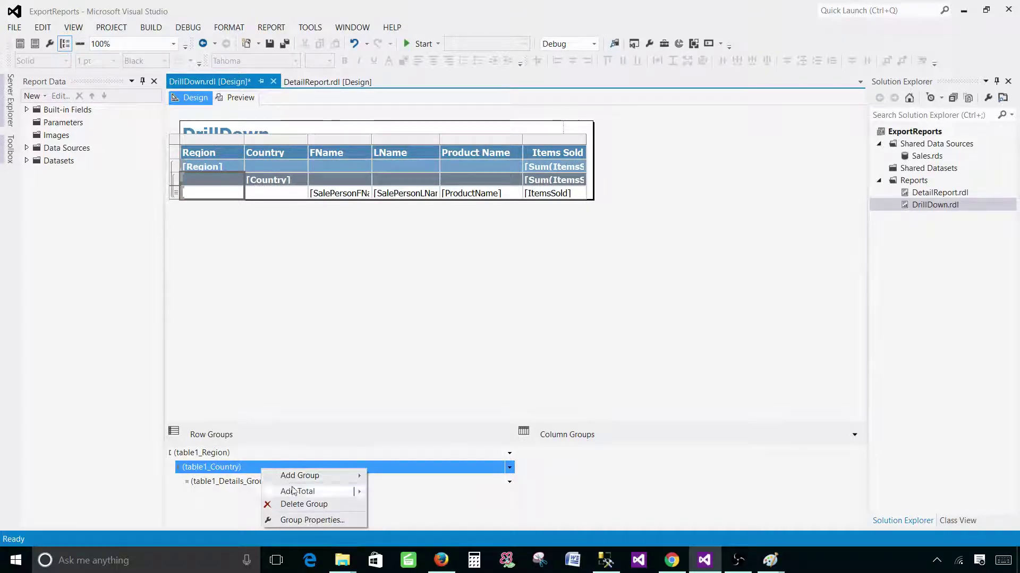
{"action": "left_click", "coordinate": [285, 522]}
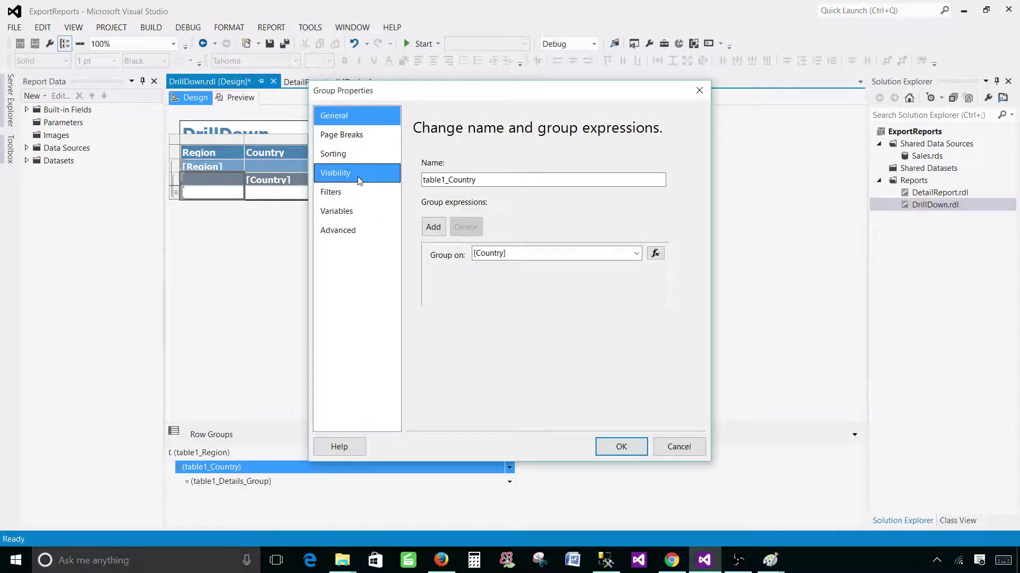
{"action": "left_click", "coordinate": [359, 180]}
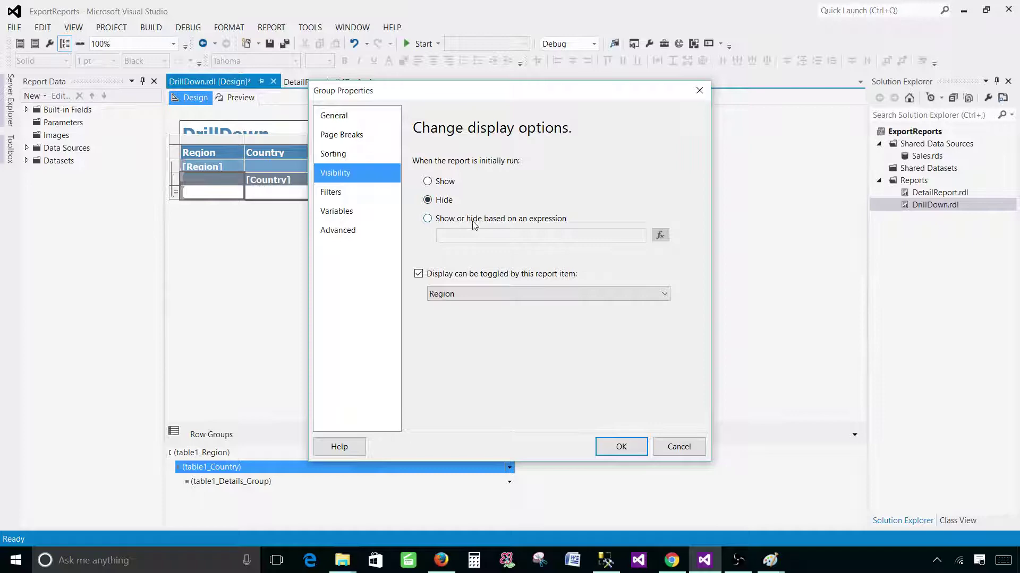
{"action": "left_click", "coordinate": [489, 223]}
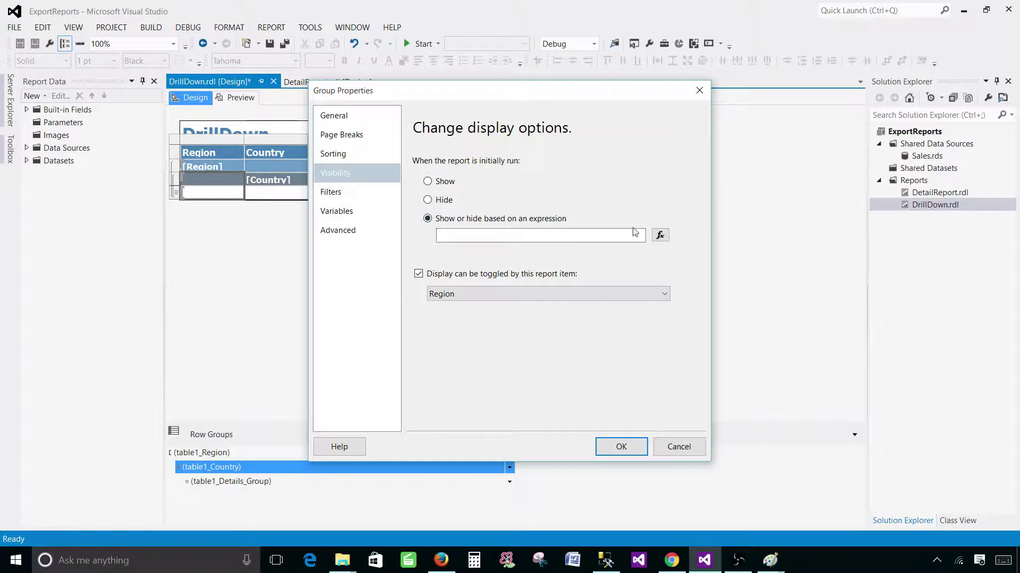
- Paste the PDF-based hidden expression into the Country group and confirm its properties
{"action": "left_click", "coordinate": [661, 236]}
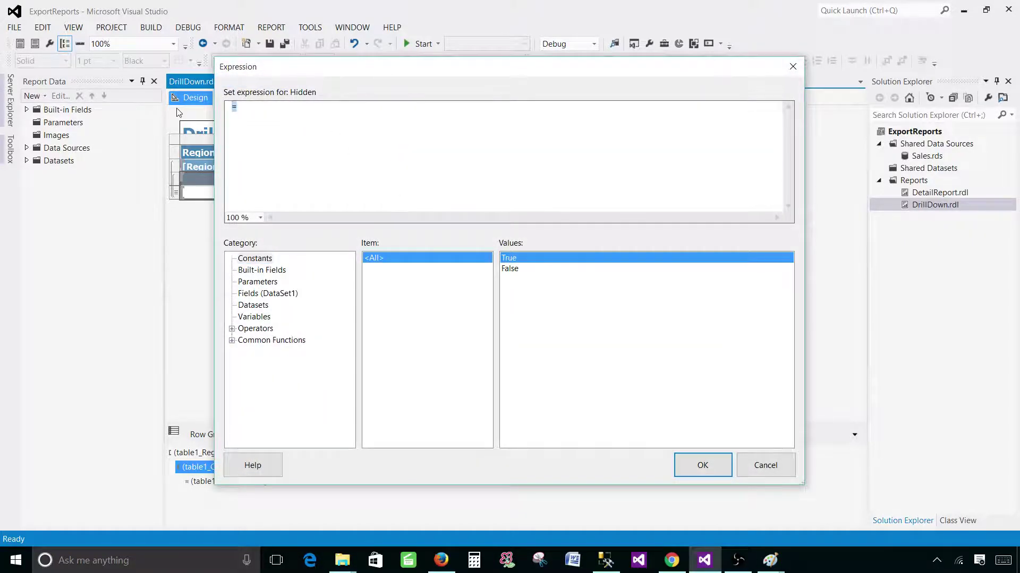
{"action": "key", "text": "ctrl+v"}
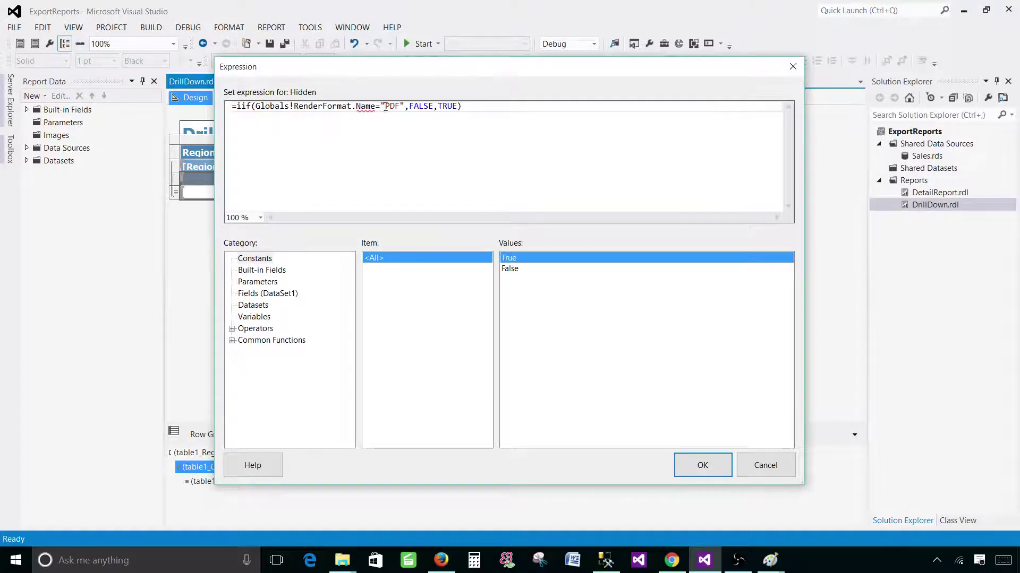
{"action": "left_click_drag", "start_coordinate": [405, 106], "coordinate": [380, 107]}
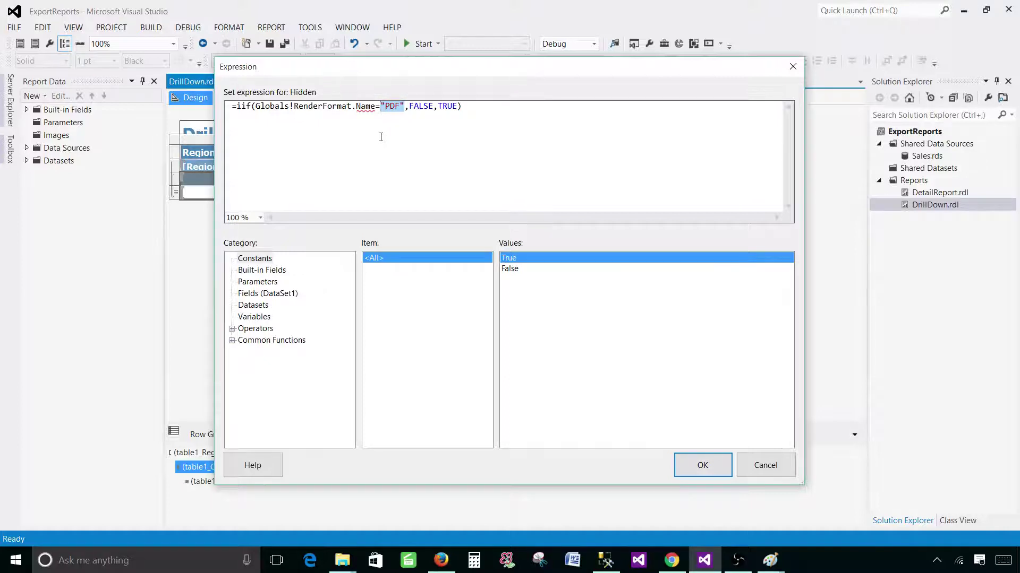
{"action": "left_click", "coordinate": [703, 465]}
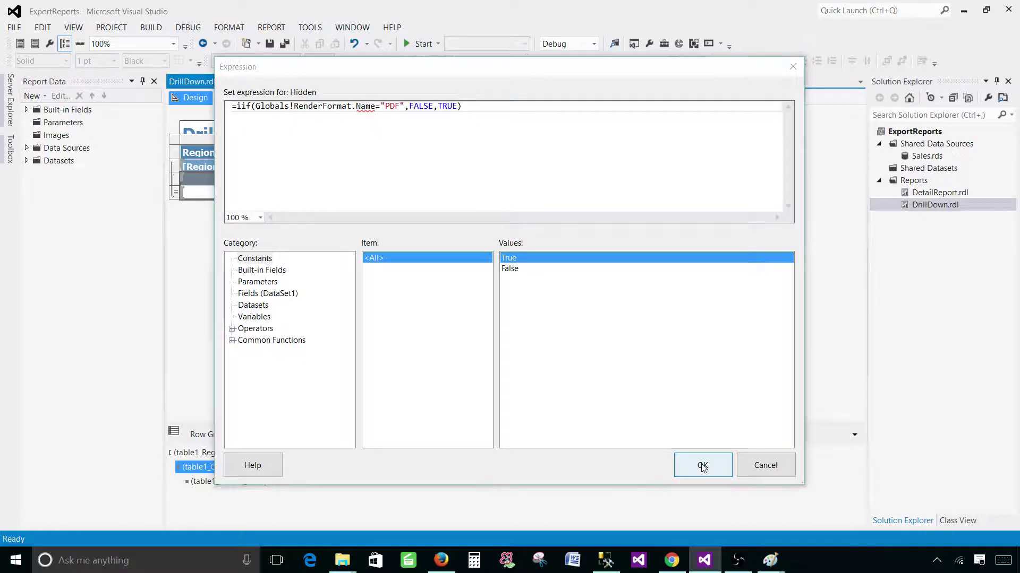
{"action": "left_click", "coordinate": [622, 446]}
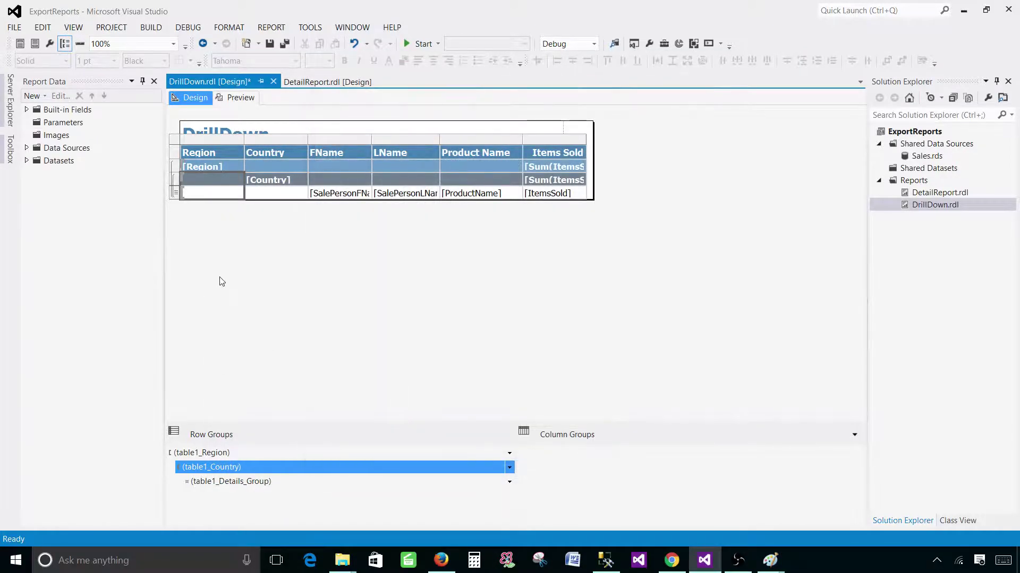
- Clear the table selection and preview the DrillDown report collapsed by region
{"action": "left_click", "coordinate": [244, 454]}
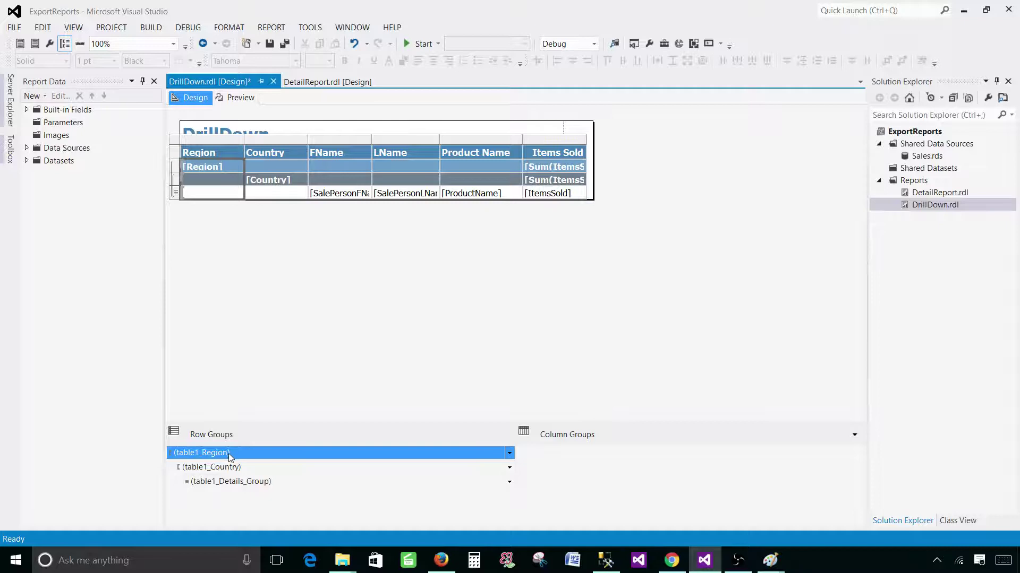
{"action": "left_click", "coordinate": [269, 342]}
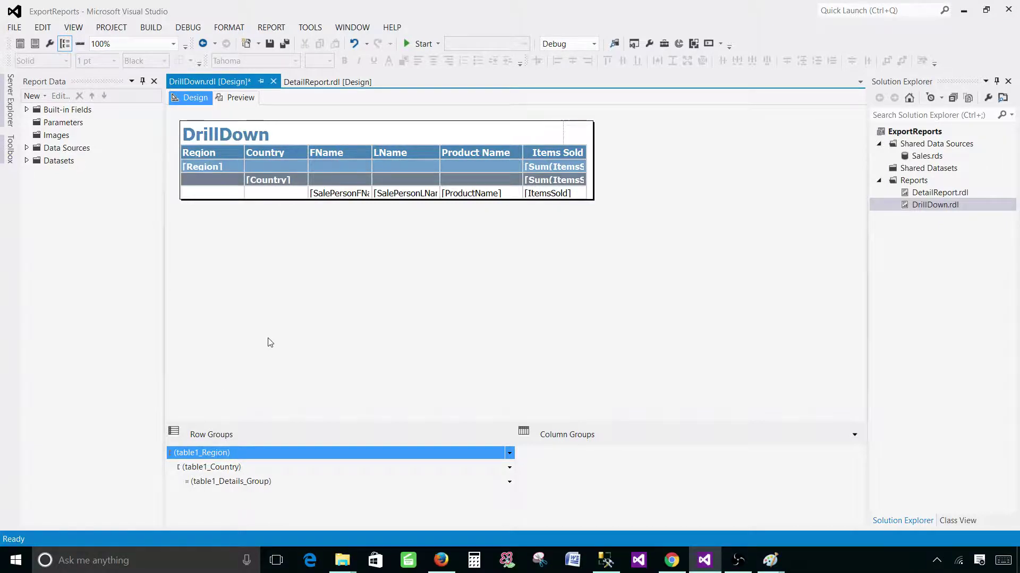
{"action": "left_click", "coordinate": [240, 97]}
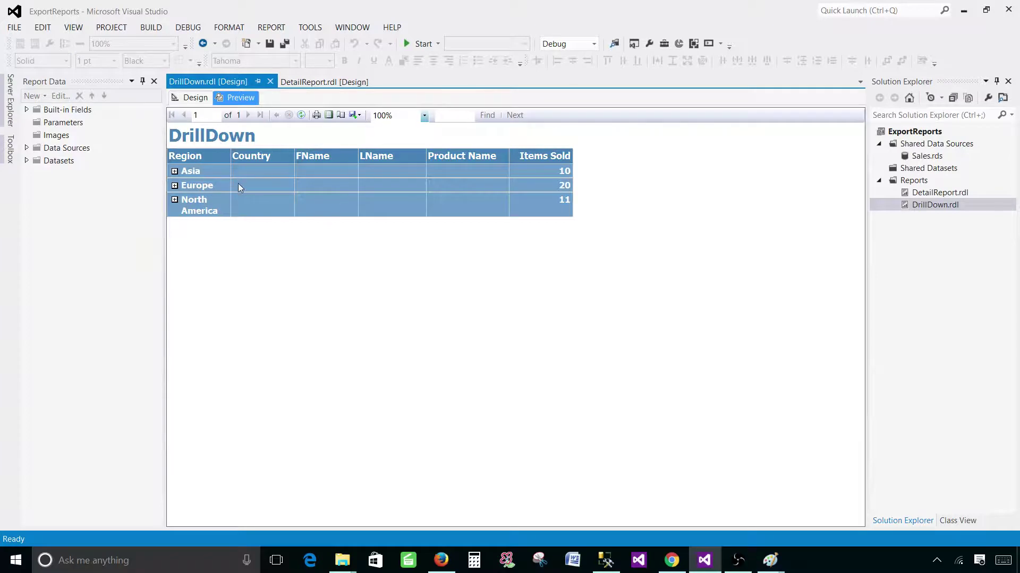
- Drill Asia into India and Pakistan salesperson rows, then collapse back to regions
{"action": "left_click", "coordinate": [174, 171]}
{"action": "left_click", "coordinate": [237, 186]}
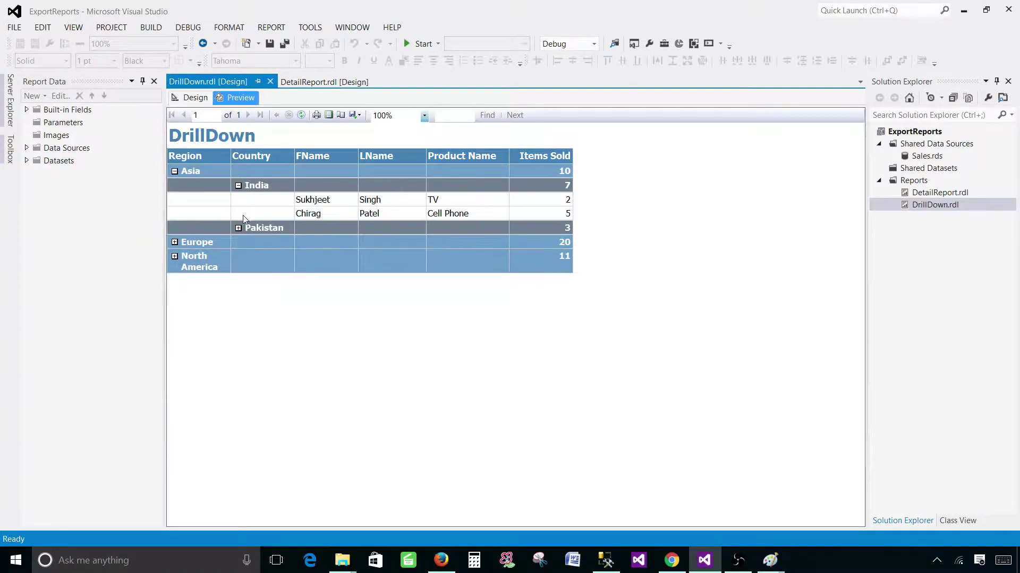
{"action": "left_click", "coordinate": [237, 228]}
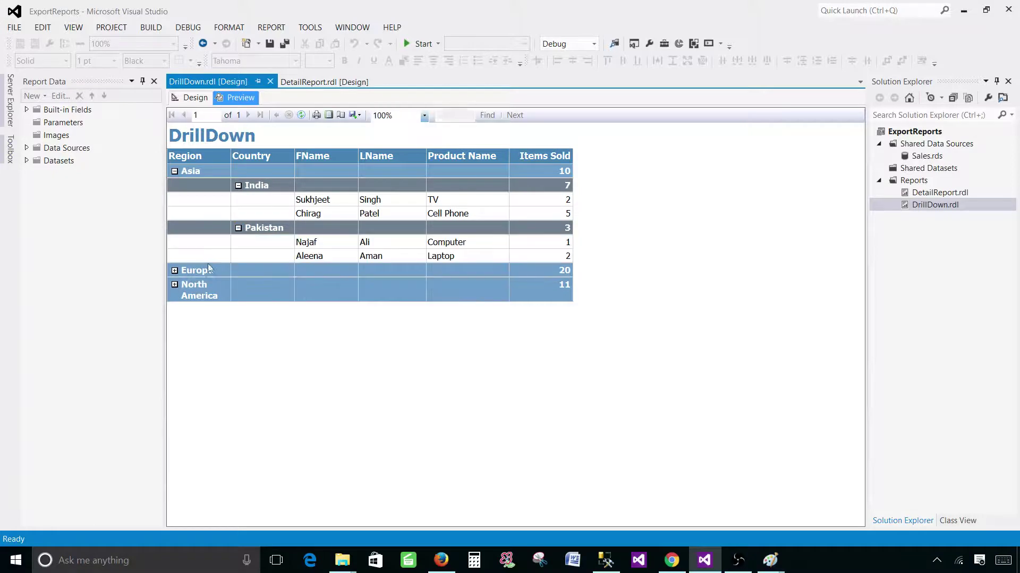
{"action": "left_click", "coordinate": [237, 228]}
{"action": "left_click", "coordinate": [237, 185]}
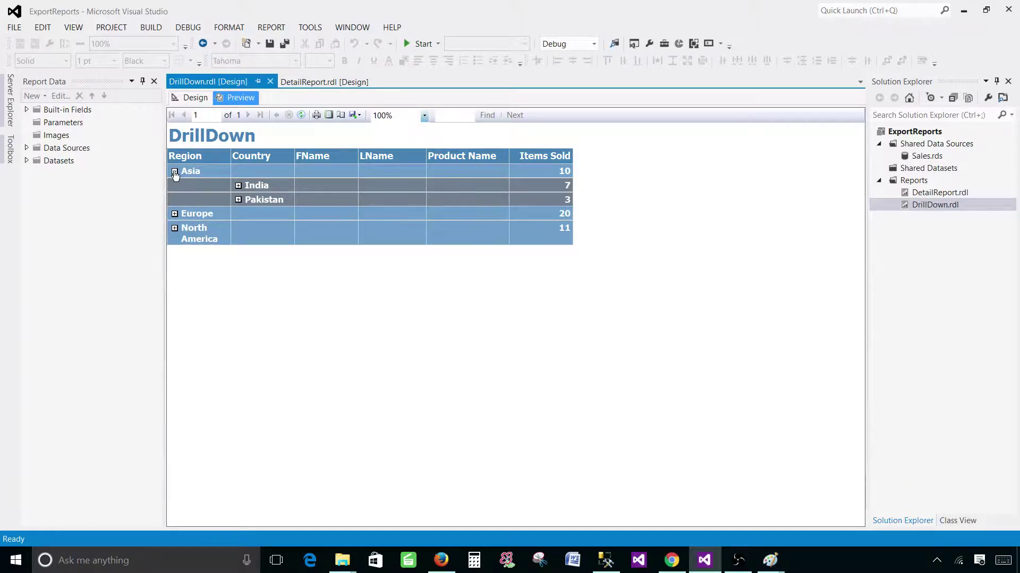
{"action": "left_click", "coordinate": [174, 172]}
- Export the collapsed report as PDF, replacing DrillDown.pdf in the Videos folder
{"action": "left_click", "coordinate": [355, 116]}
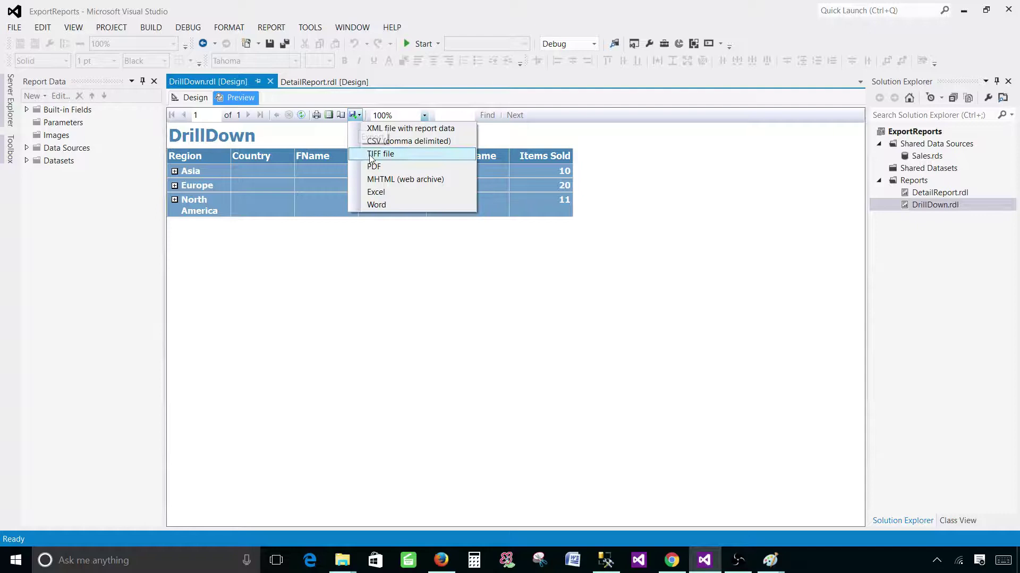
{"action": "left_click", "coordinate": [373, 167]}
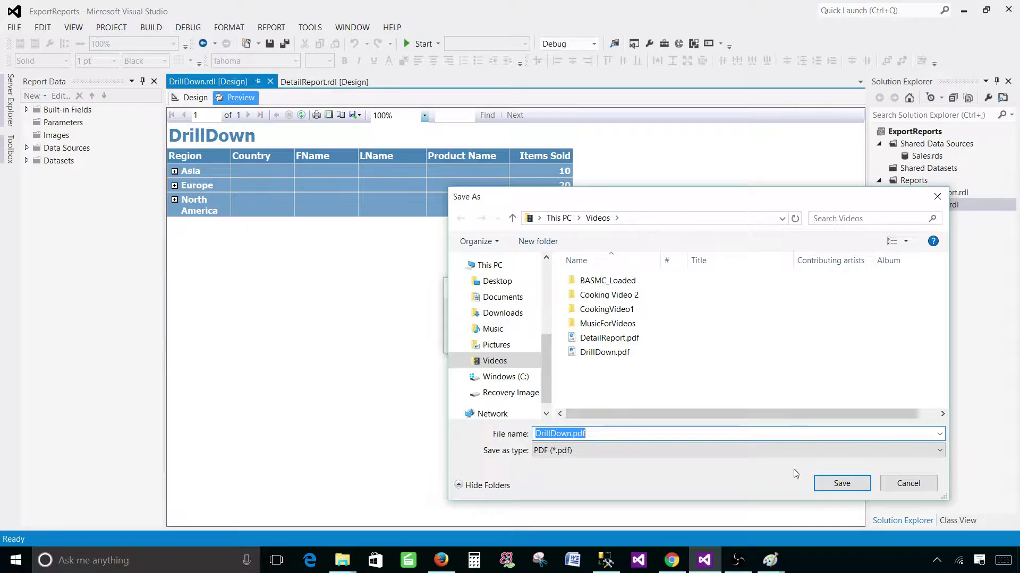
{"action": "left_click", "coordinate": [841, 483]}
{"action": "left_click", "coordinate": [550, 279]}
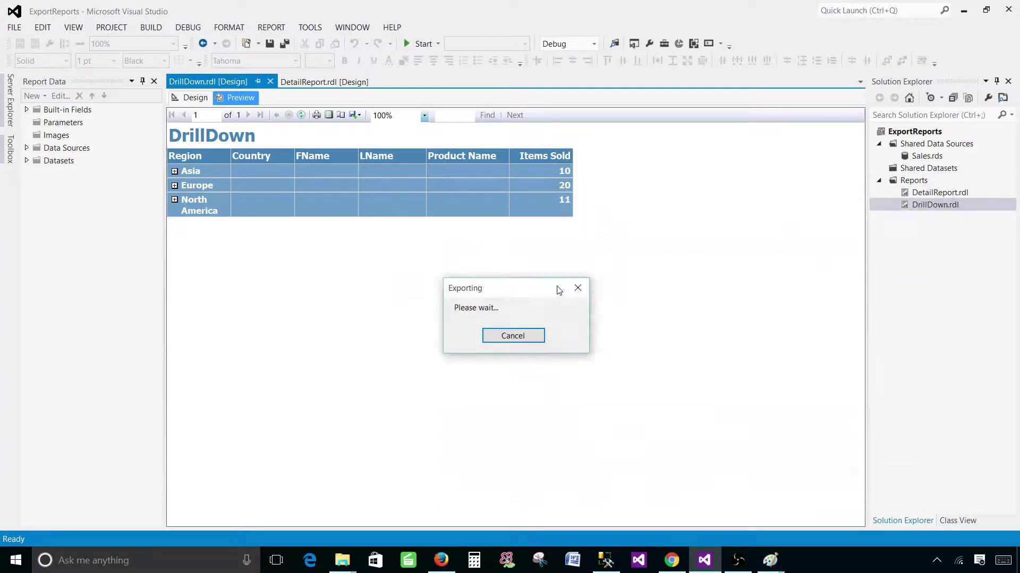
{"action": "mouse_move", "coordinate": [342, 560]}
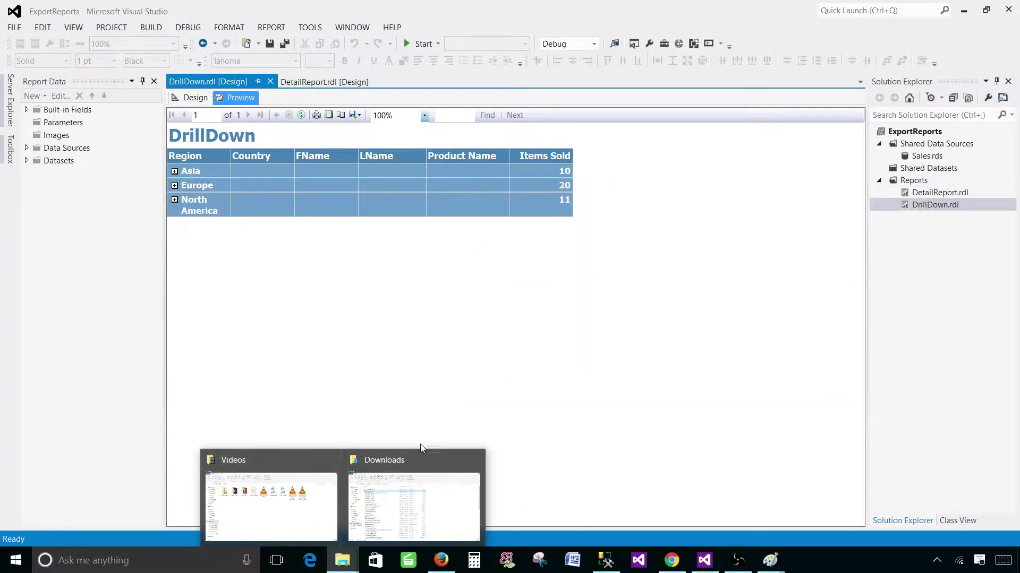
- View DrillDown.pdf from the Videos folder in Edge, highlighting the expanded Asia region rows
{"action": "left_click", "coordinate": [269, 517]}
{"action": "double_click", "coordinate": [595, 160]}
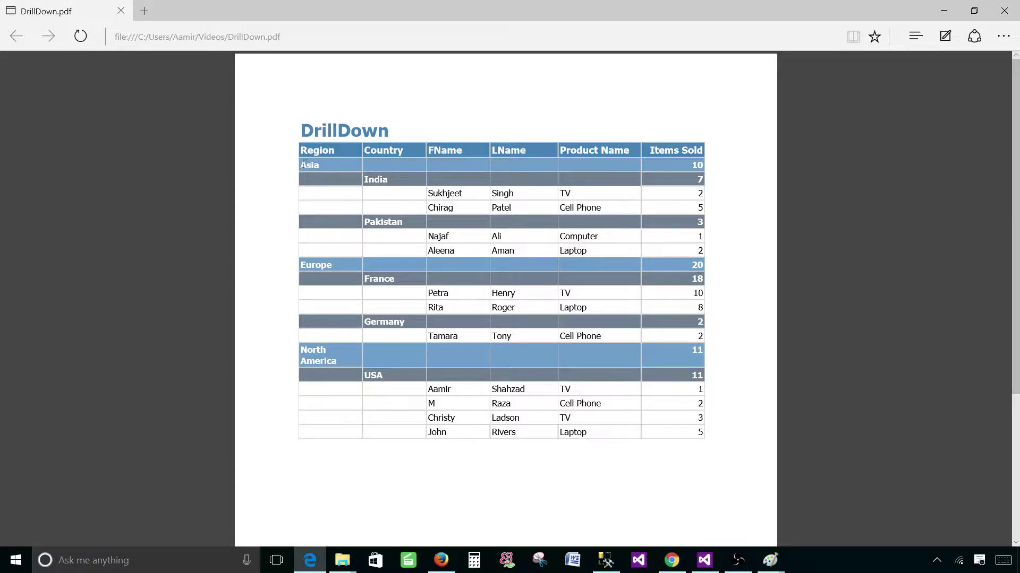
{"action": "left_click_drag", "start_coordinate": [301, 165], "coordinate": [390, 184]}
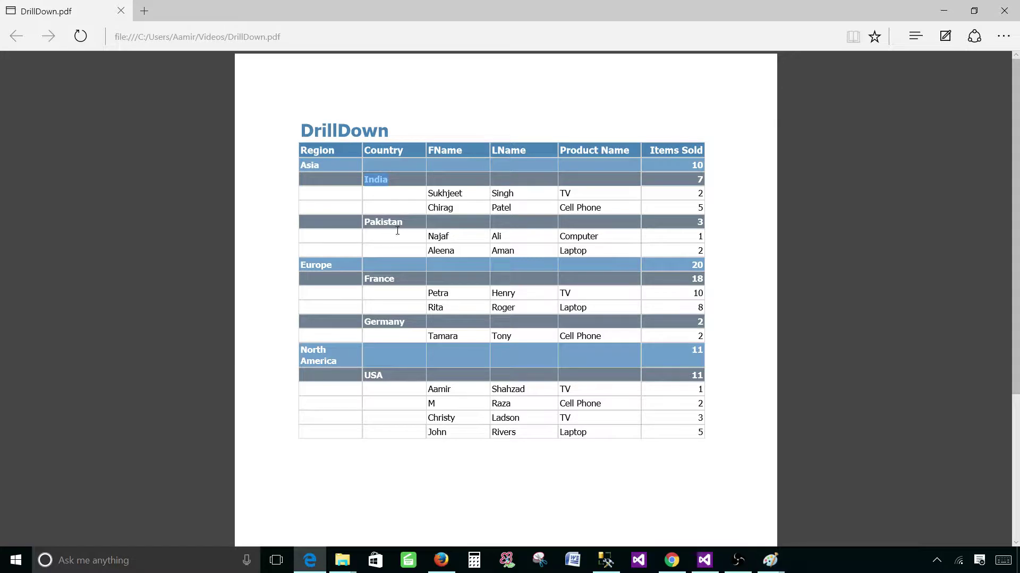